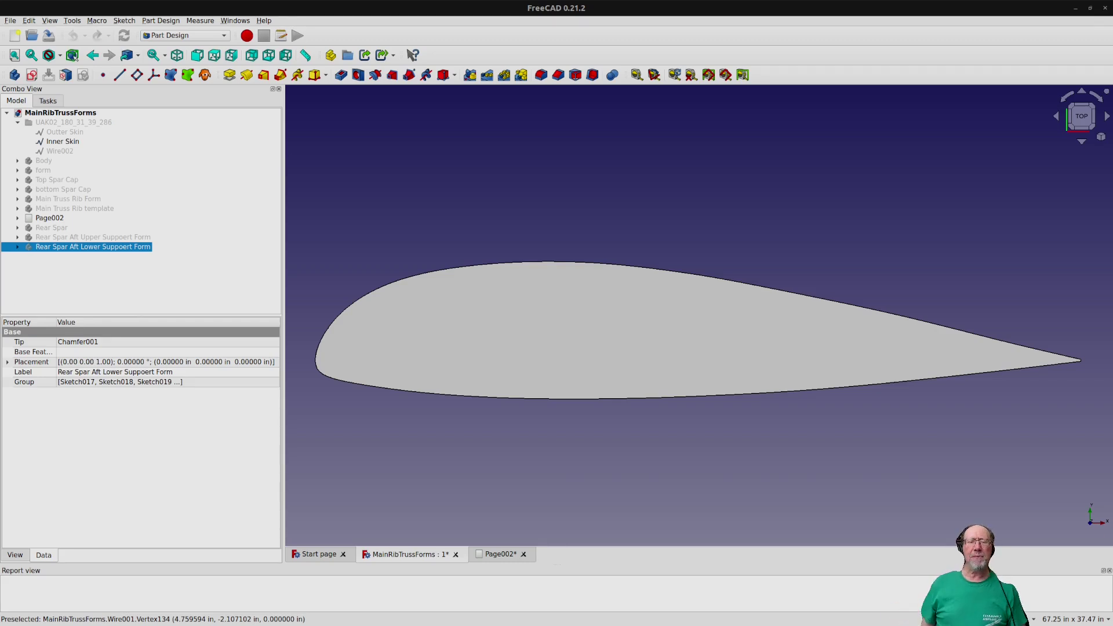
# - Make the Top Spar Cap, bottom Spar Cap and Rear Spar visible on the airfoil
pyautogui.click(655, 430)
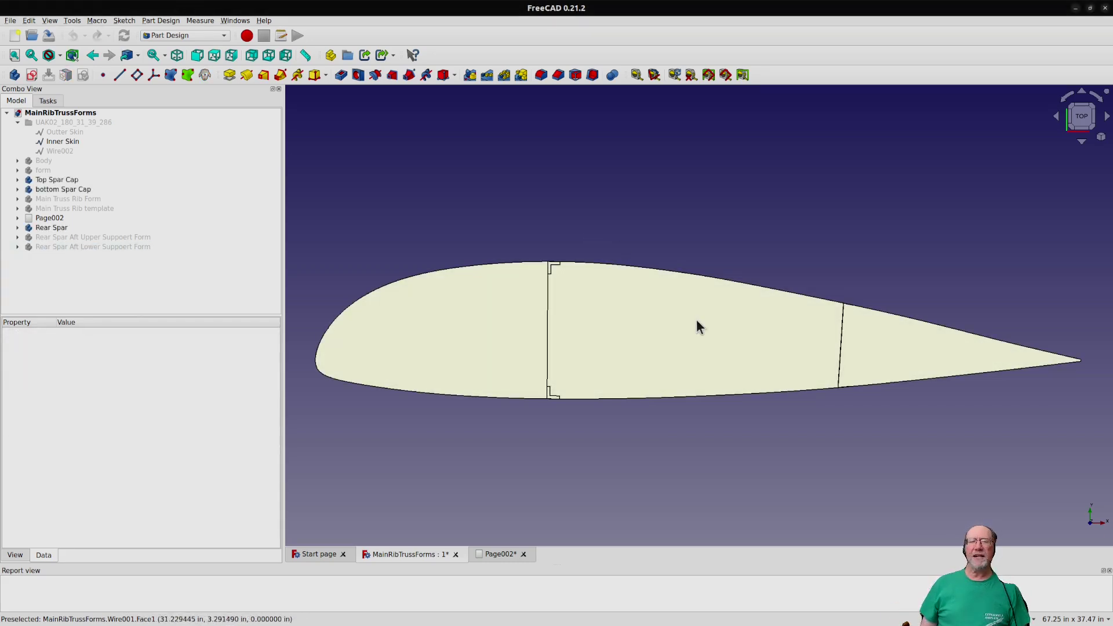
pyautogui.scroll(1, 617, 320)
pyautogui.scroll(1, 618, 321)
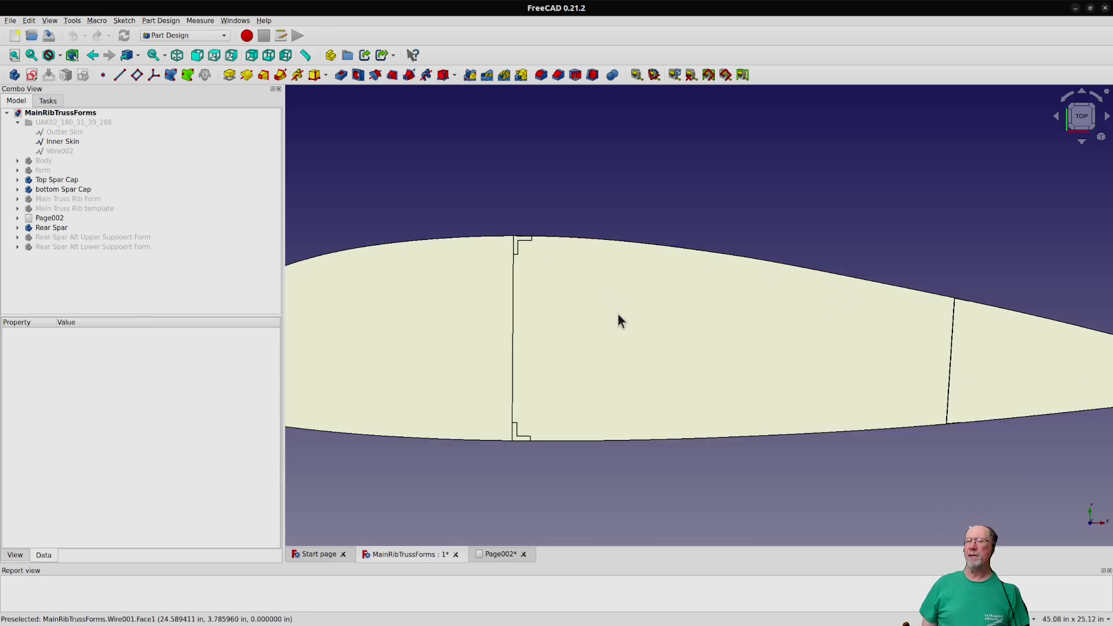
pyautogui.scroll(1, 617, 320)
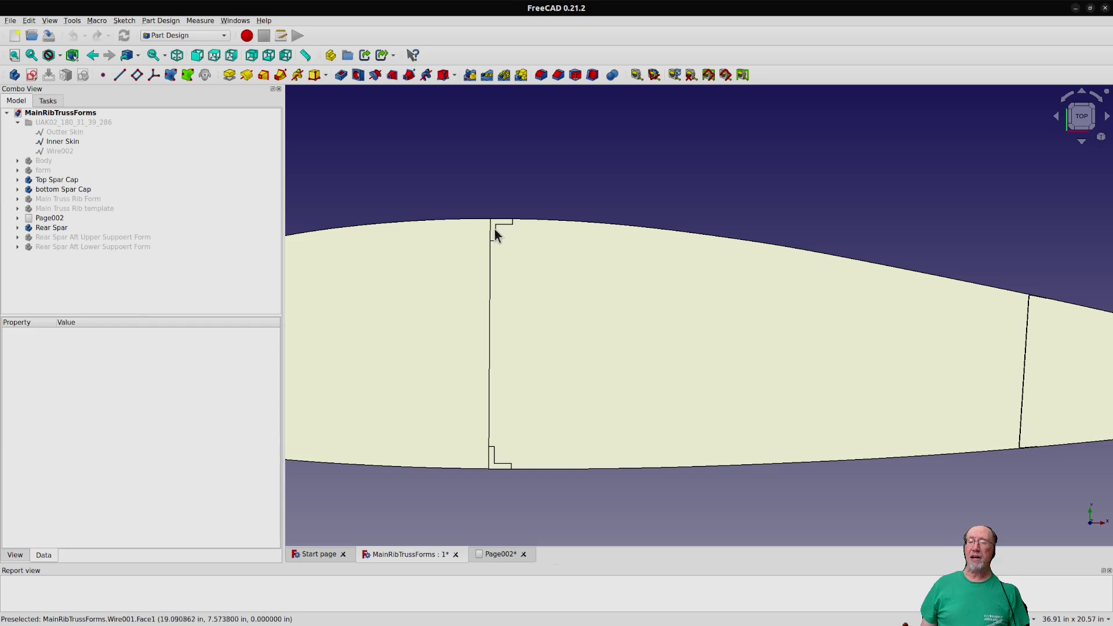
pyautogui.scroll(2, 487, 231)
pyautogui.scroll(2, 491, 230)
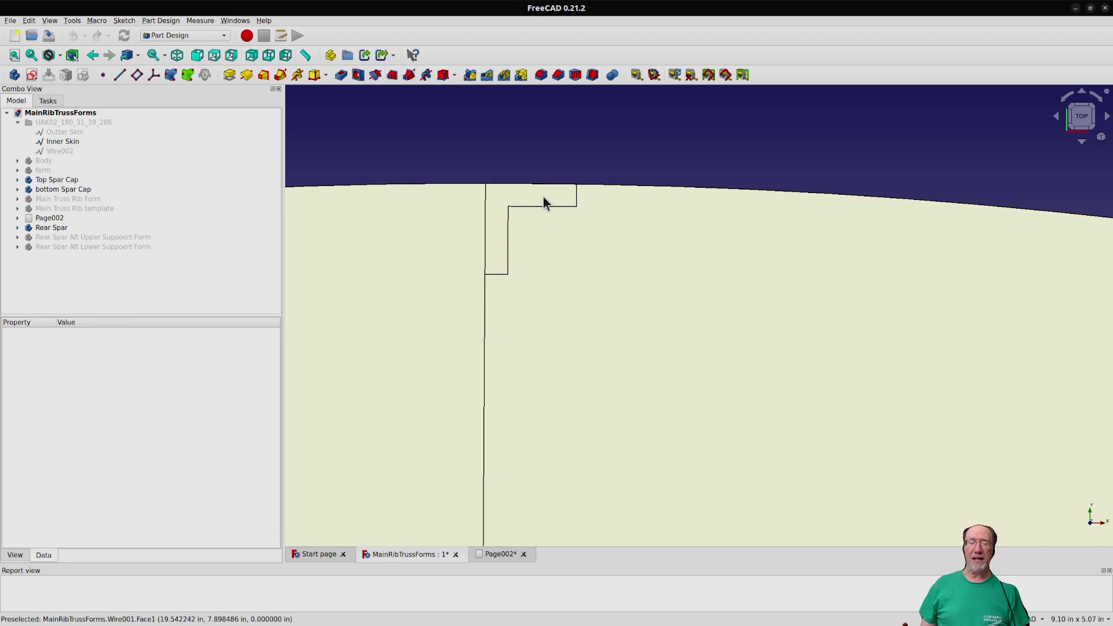
pyautogui.scroll(-1, 542, 202)
pyautogui.scroll(-1, 543, 203)
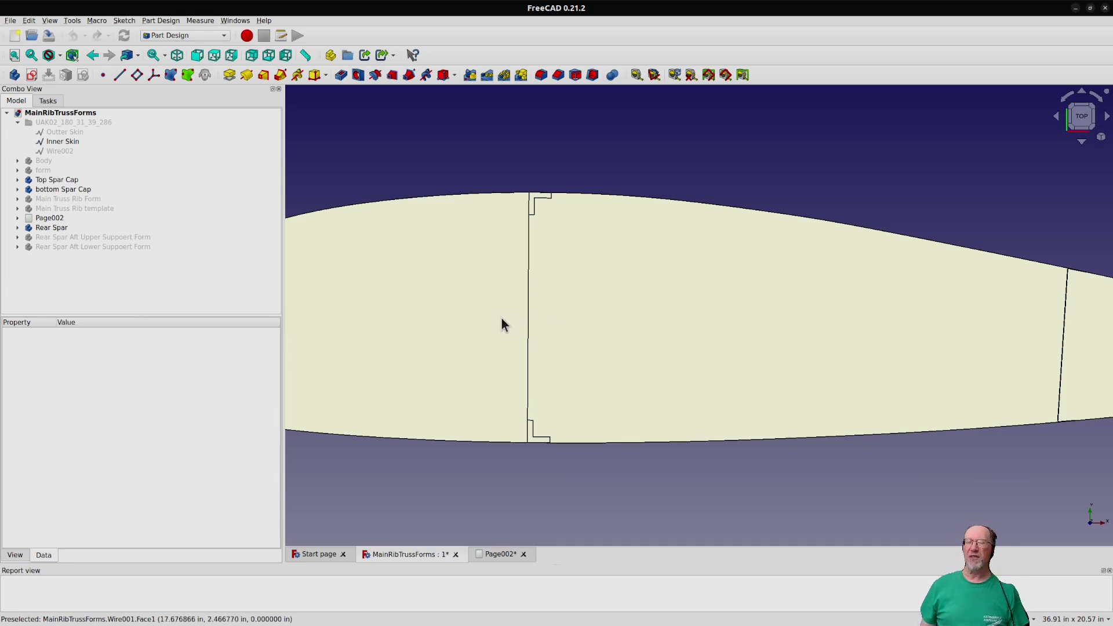
pyautogui.scroll(-1, 480, 317)
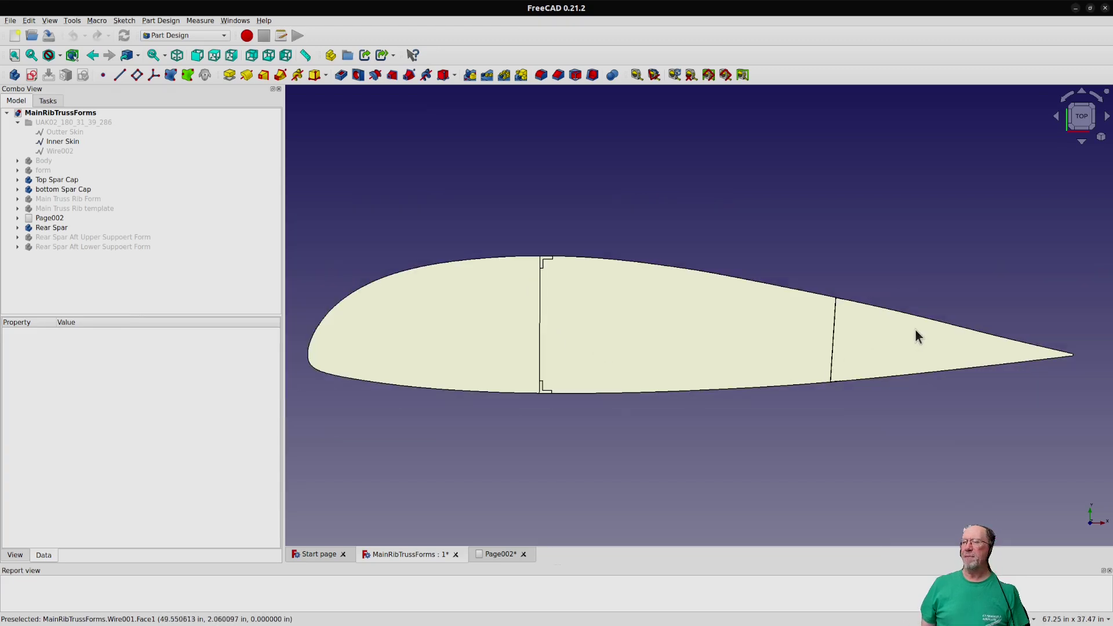
pyautogui.scroll(1, 915, 329)
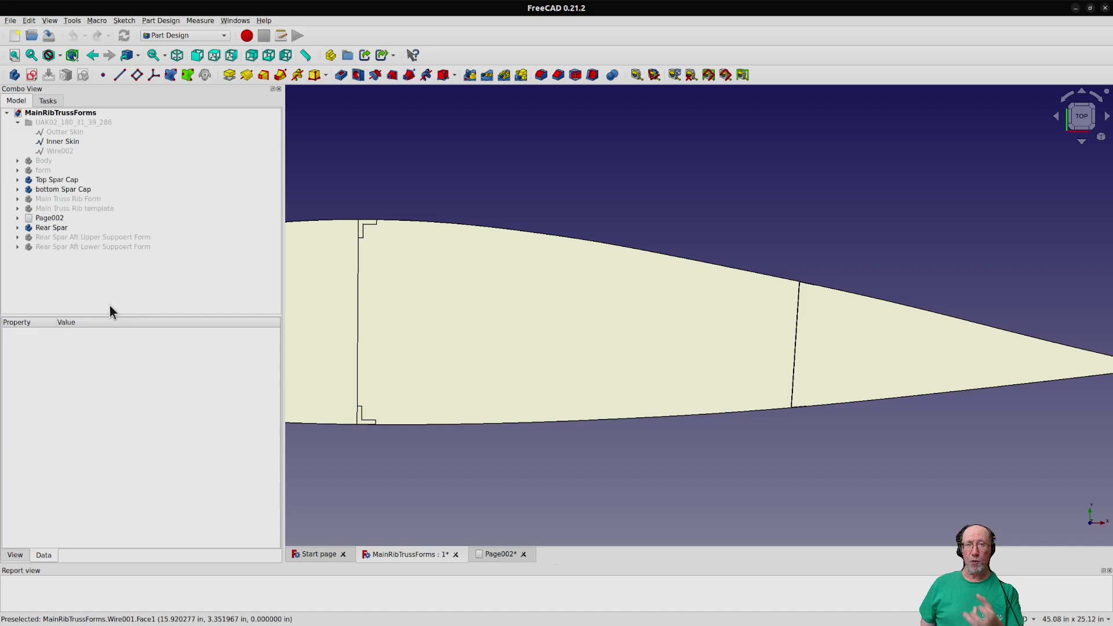
# - Show the Main Truss Rib Form, hide the Inner Skin, and tilt the rib to see its thickness
pyautogui.press('space')
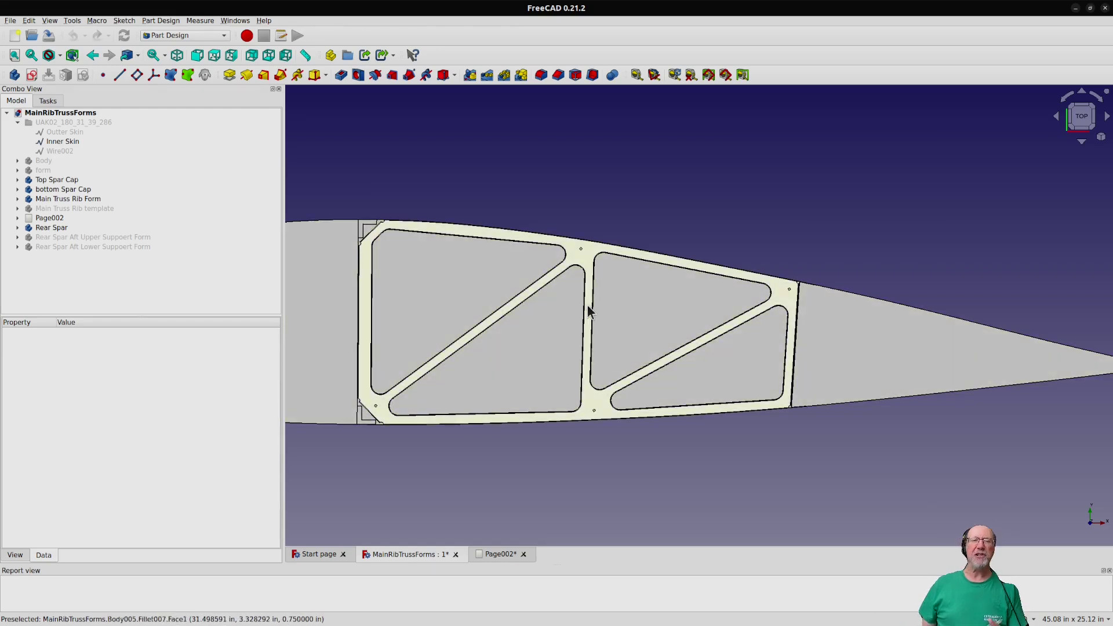
pyautogui.click(63, 141)
pyautogui.press('space')
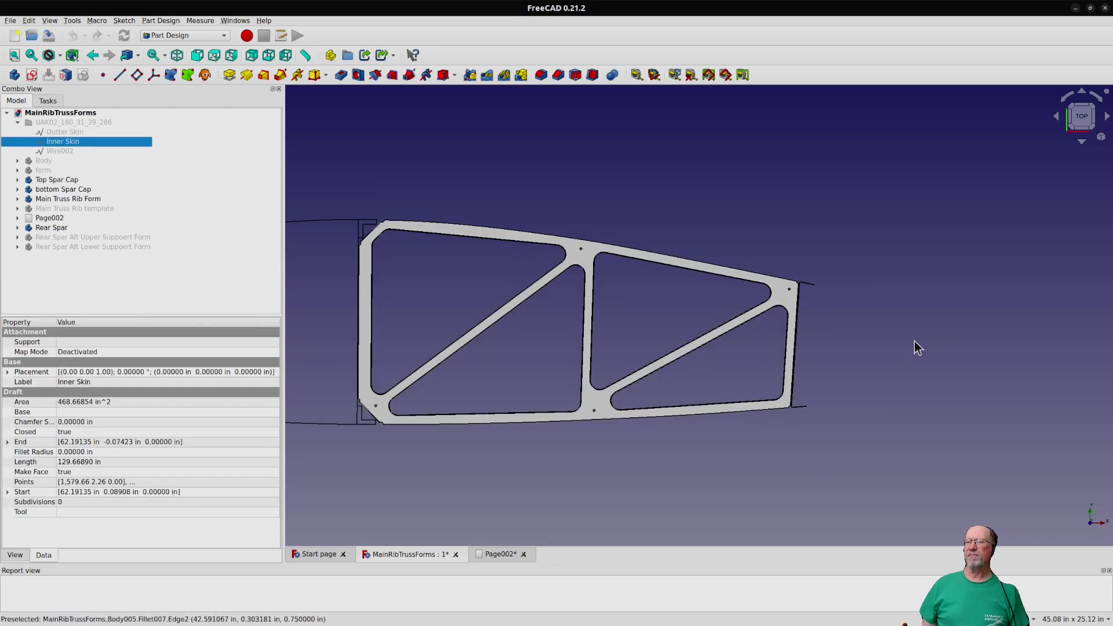
pyautogui.scroll(1, 426, 295)
pyautogui.scroll(1, 421, 295)
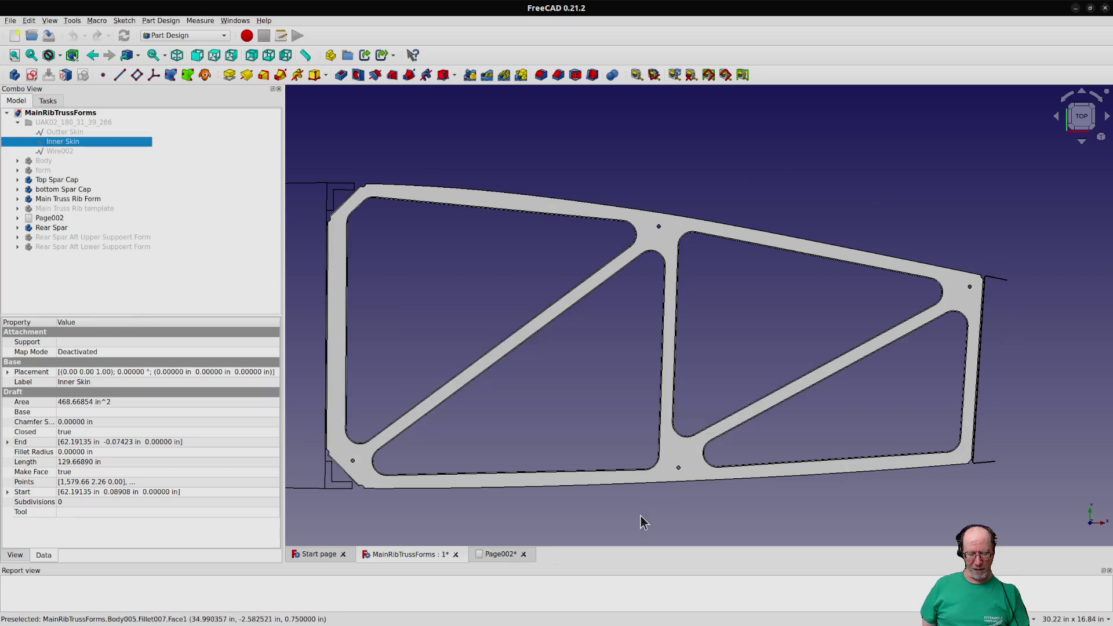
pyautogui.moveTo(611, 512)
pyautogui.mouseDown(button='middle')
pyautogui.moveTo(659, 516)
pyautogui.moveTo(685, 448)
pyautogui.moveTo(675, 446)
pyautogui.mouseUp(button='middle')
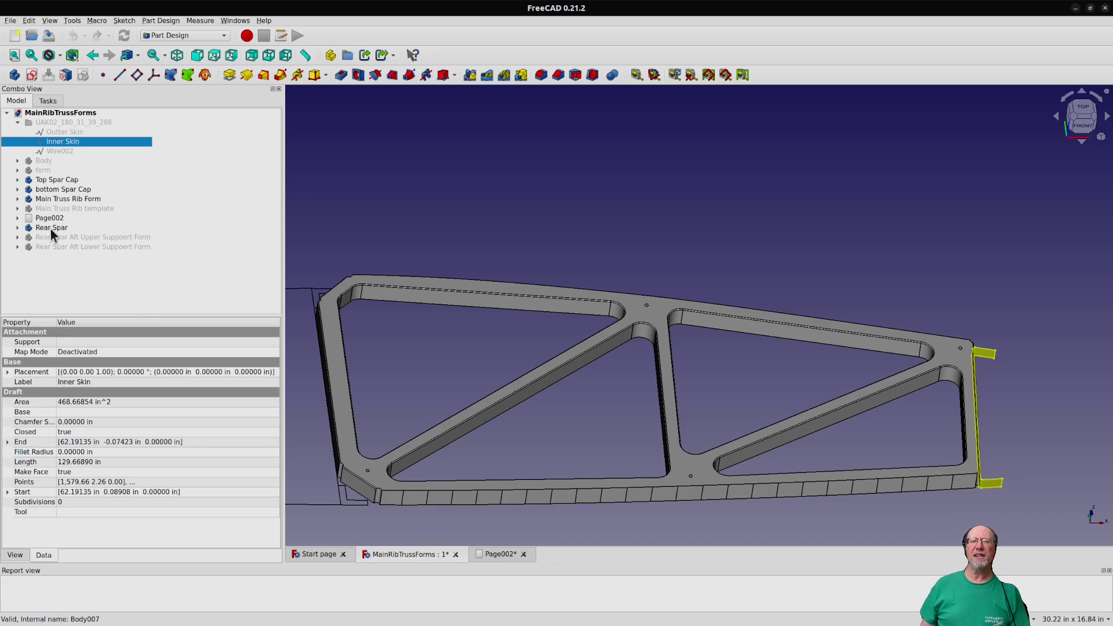
# - Show the Main Truss Rib template, view it from below, and fit the whole model
pyautogui.click(67, 209)
pyautogui.press('space')
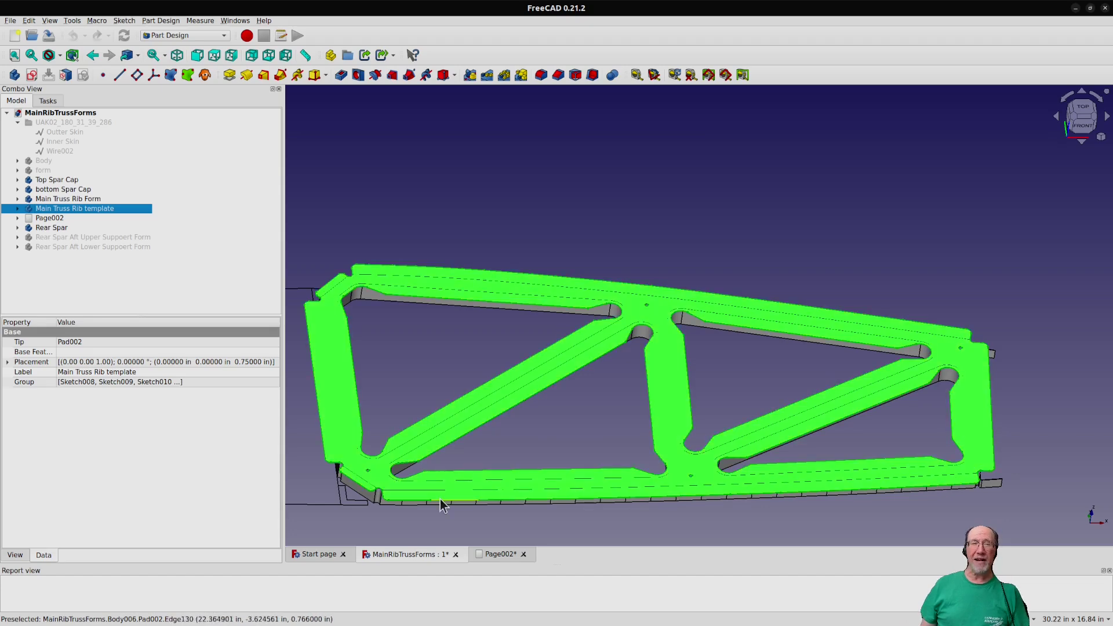
pyautogui.scroll(-2, 567, 305)
pyautogui.scroll(-1, 608, 331)
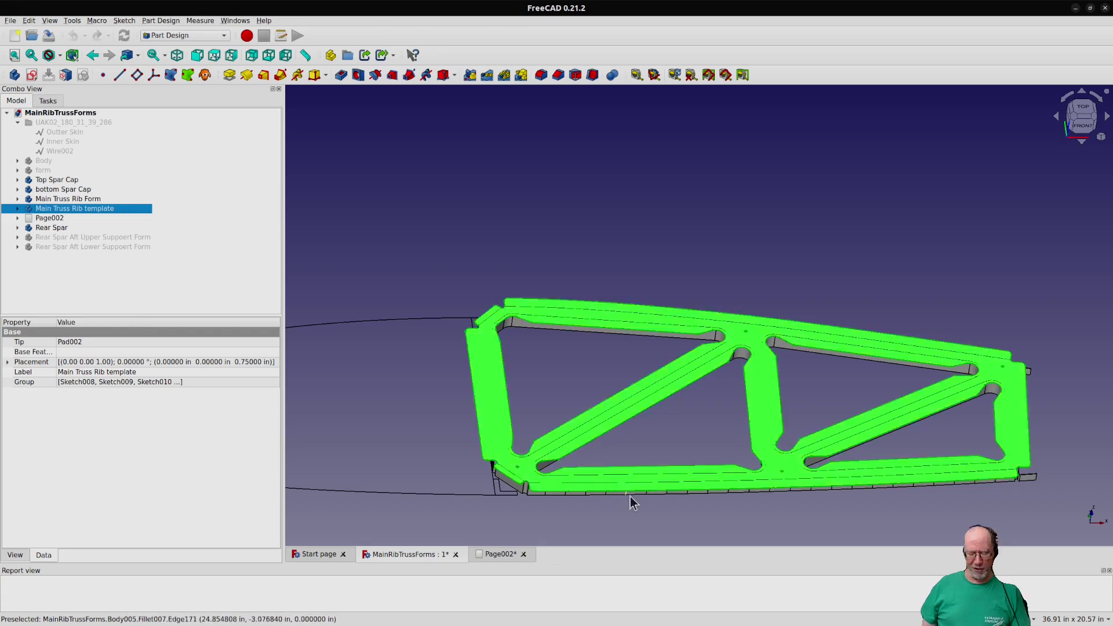
pyautogui.keyDown('shift'); pyautogui.moveTo(641, 520); pyautogui.dragTo(692, 316, button='middle'); pyautogui.keyUp('shift')
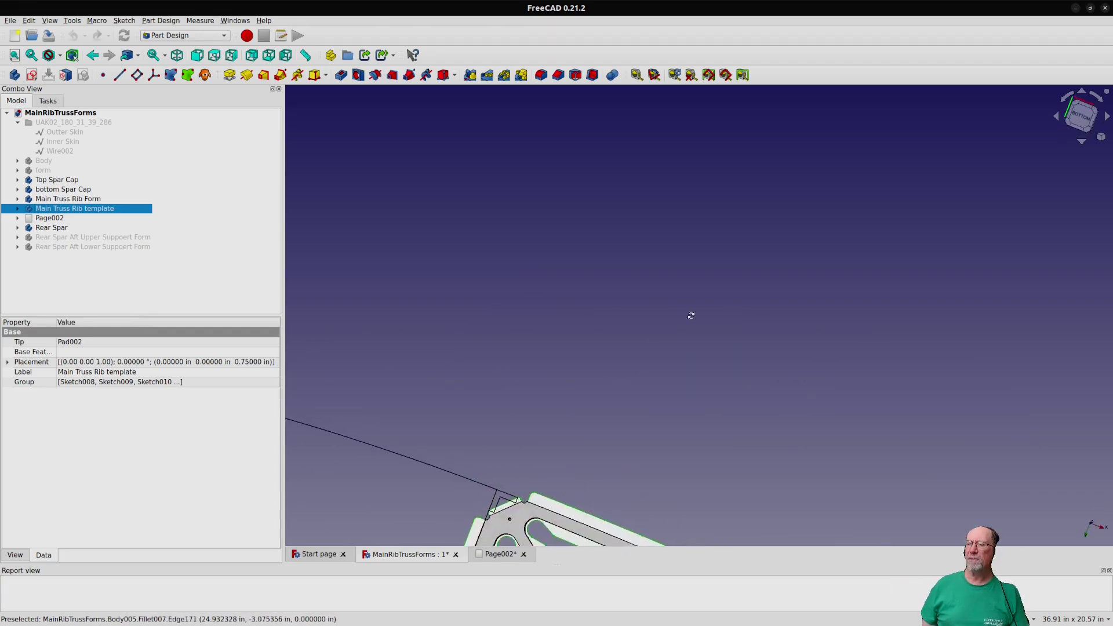
pyautogui.press('v')
pyautogui.press('f')
pyautogui.scroll(2, 758, 348)
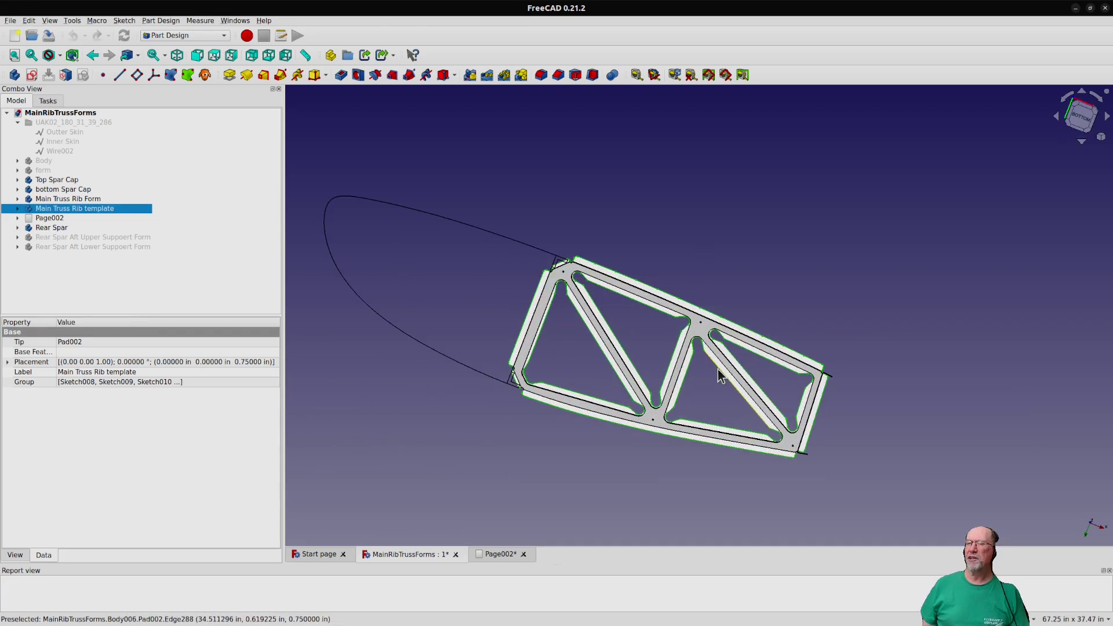
pyautogui.scroll(1, 717, 370)
pyautogui.scroll(1, 583, 325)
pyautogui.scroll(1, 584, 324)
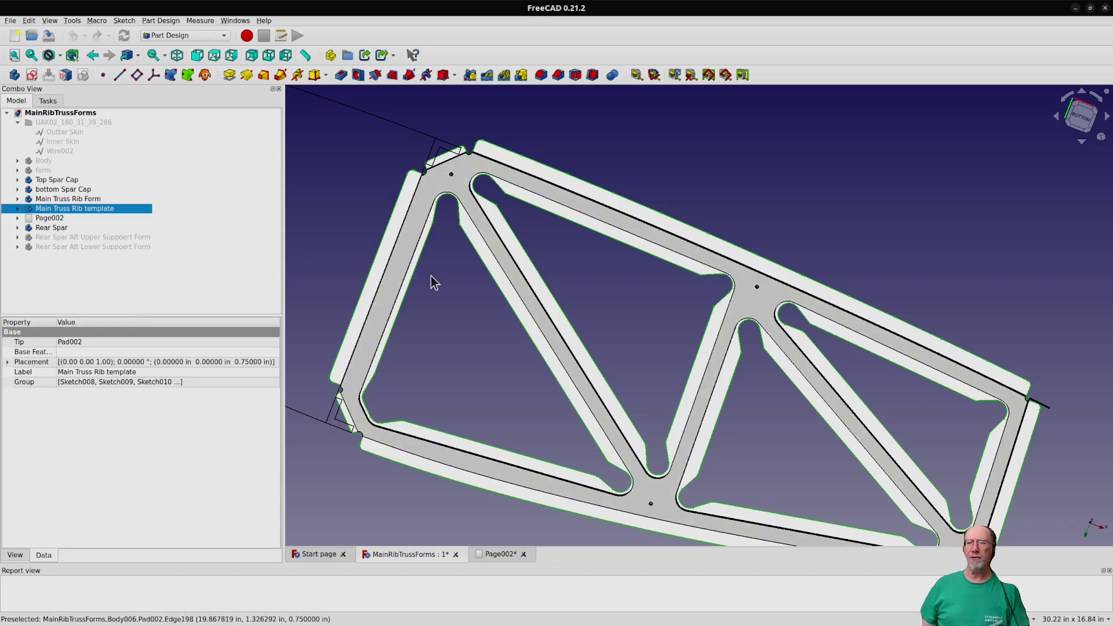
# - Fit the whole truss in view and look at it from the top
pyautogui.press('v')
pyautogui.press('f')
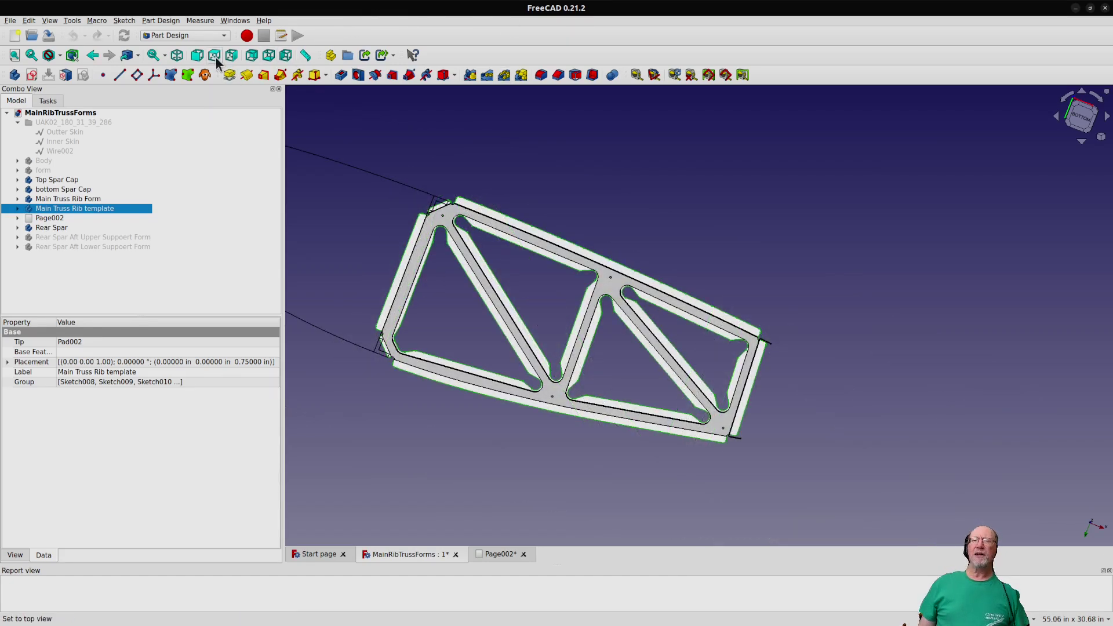
pyautogui.click(214, 56)
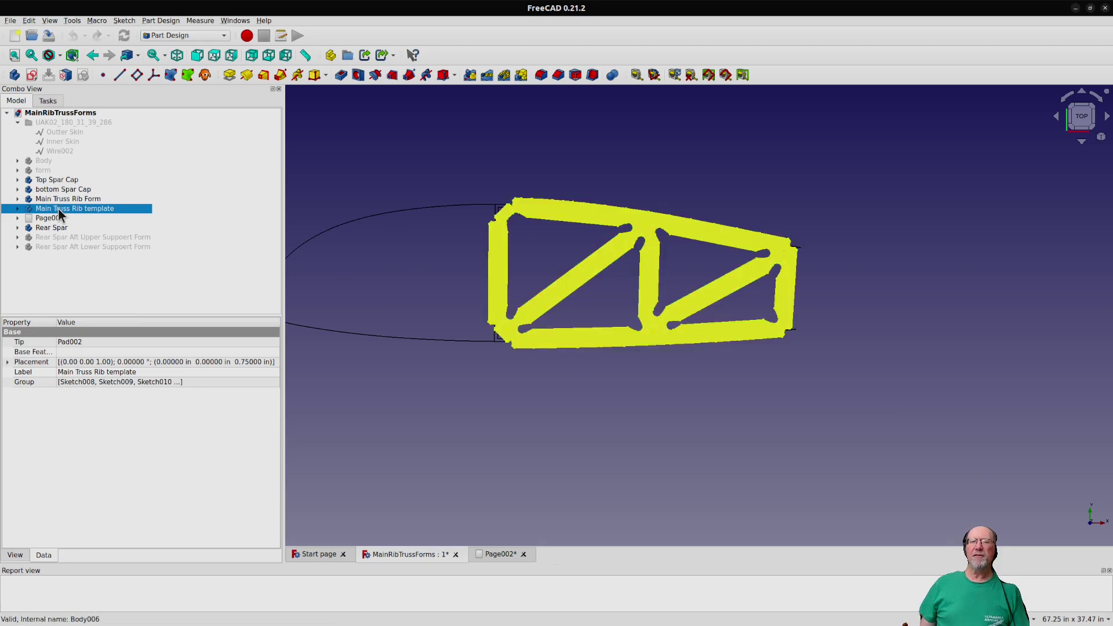
pyautogui.scroll(1, 687, 315)
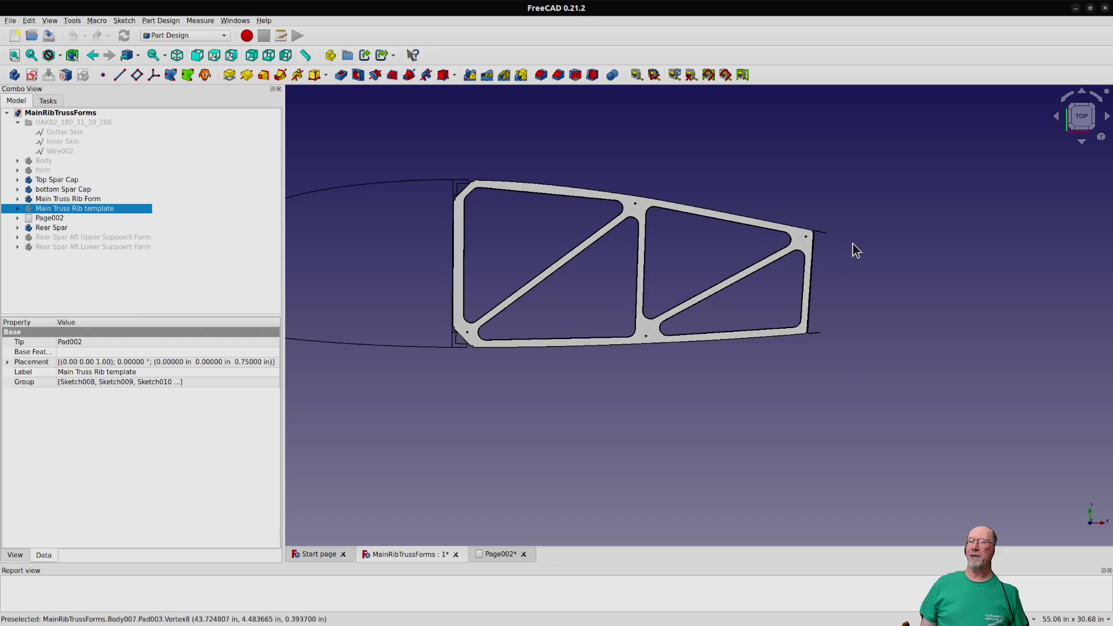
pyautogui.scroll(1, 883, 301)
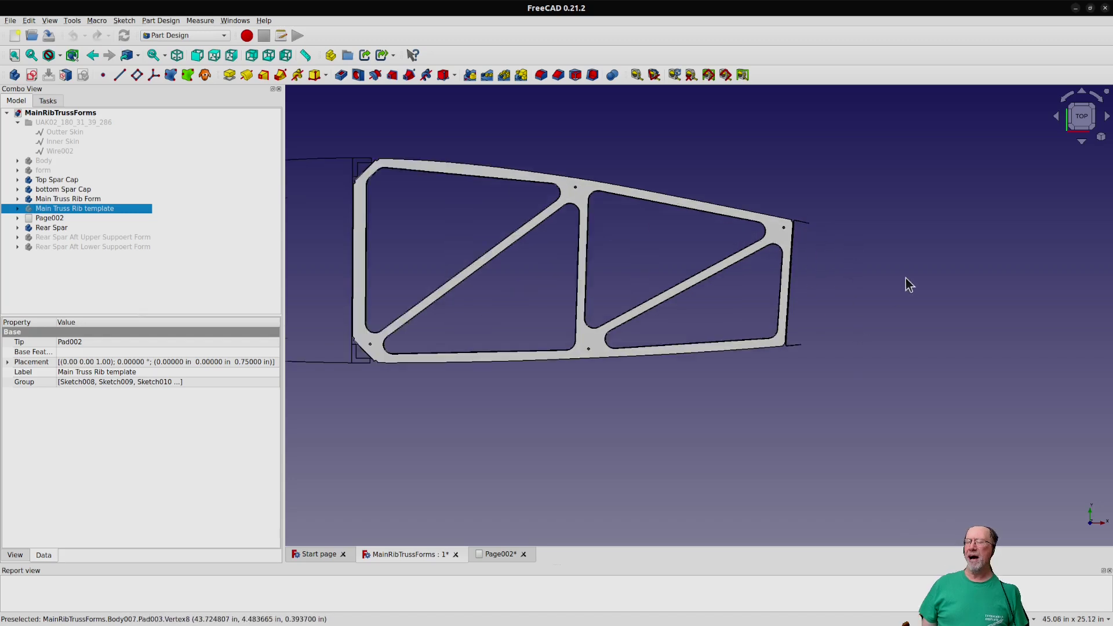
pyautogui.scroll(1, 905, 277)
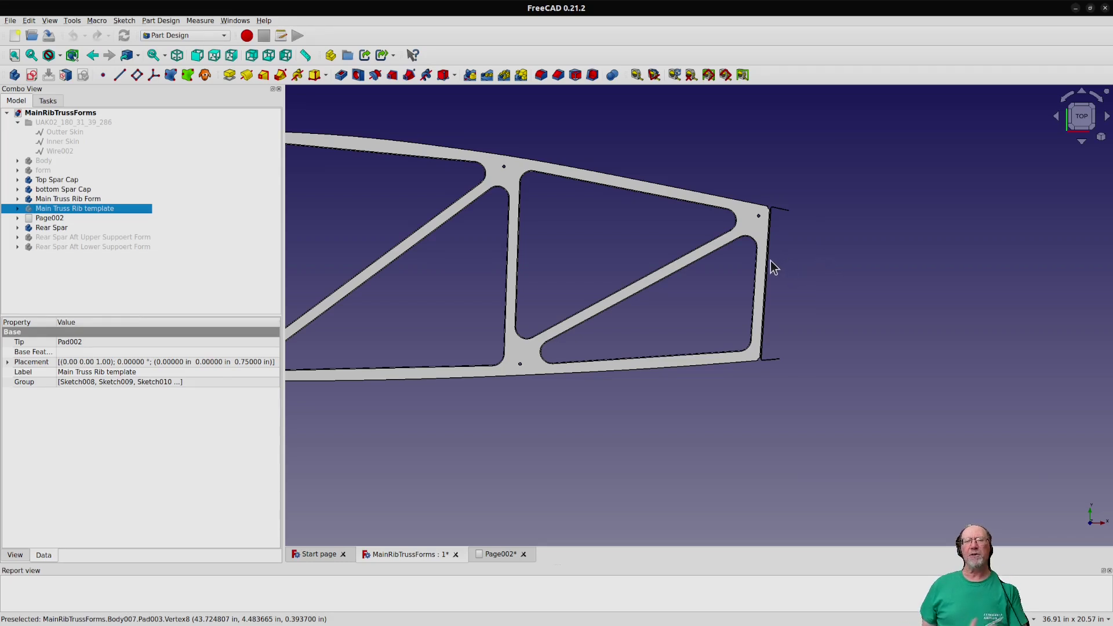
pyautogui.scroll(1, 811, 232)
pyautogui.scroll(1, 812, 234)
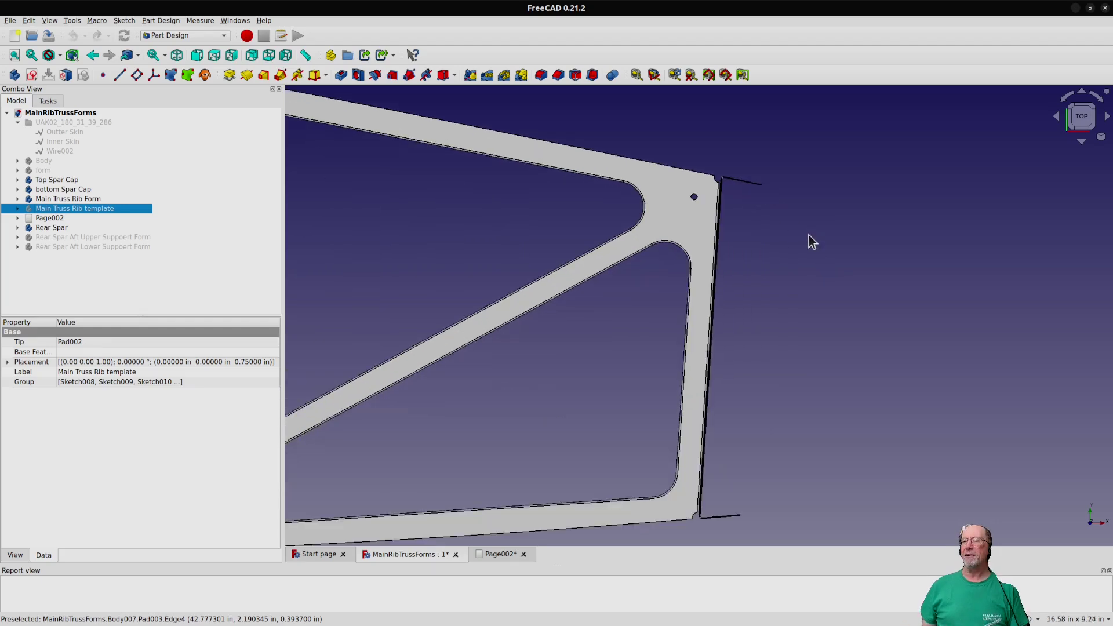
pyautogui.doubleClick(85, 257)
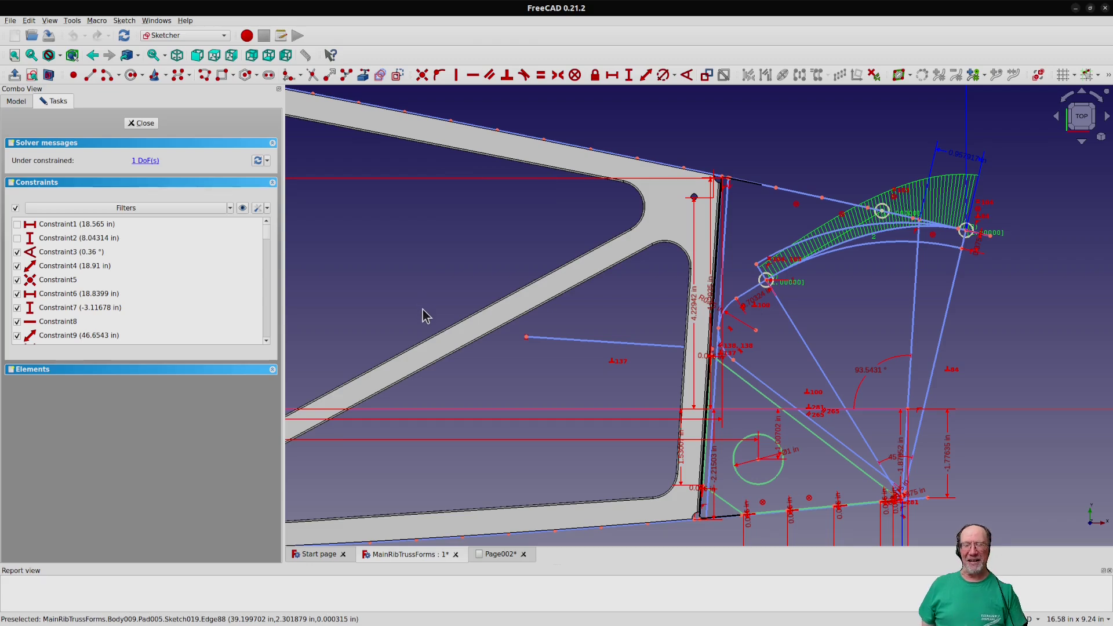
pyautogui.scroll(1, 978, 513)
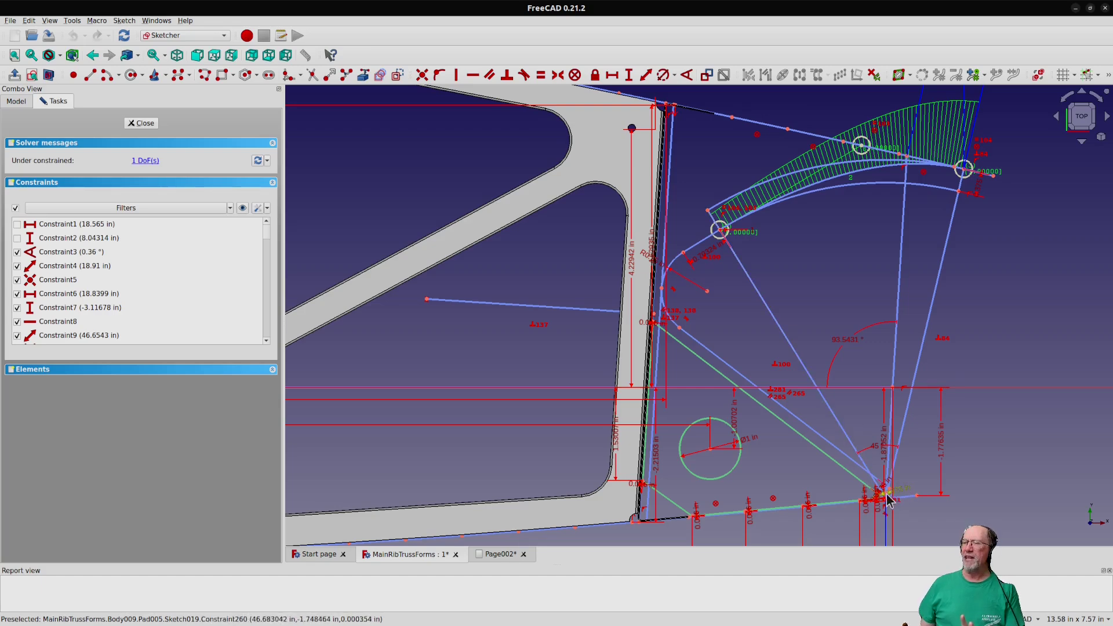
pyautogui.scroll(1, 887, 503)
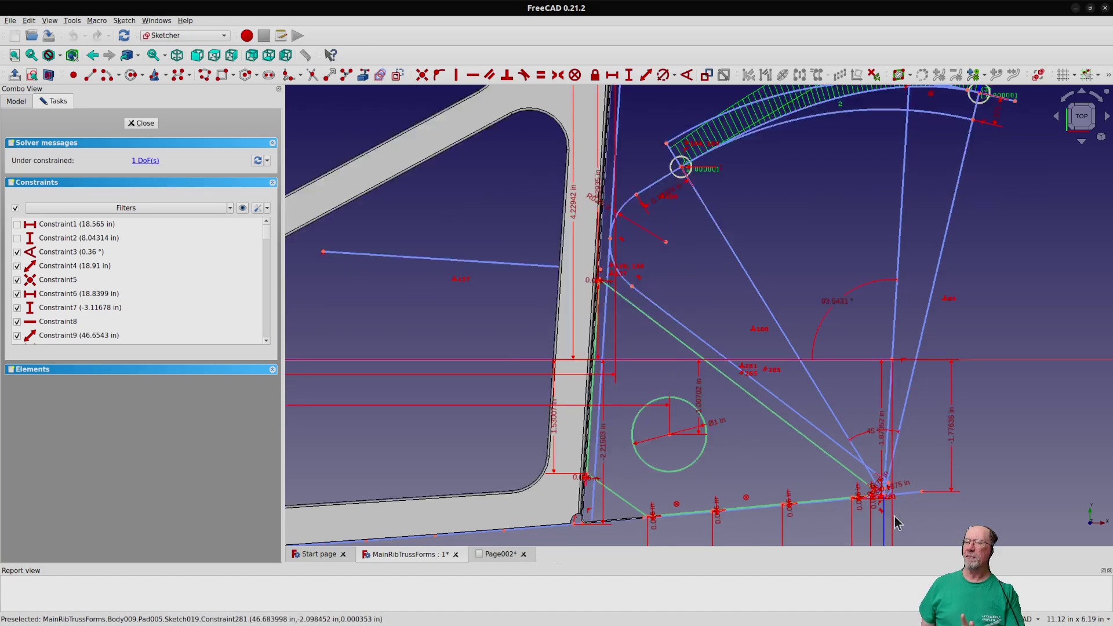
pyautogui.scroll(2, 887, 503)
pyautogui.scroll(1, 883, 491)
pyautogui.scroll(1, 861, 391)
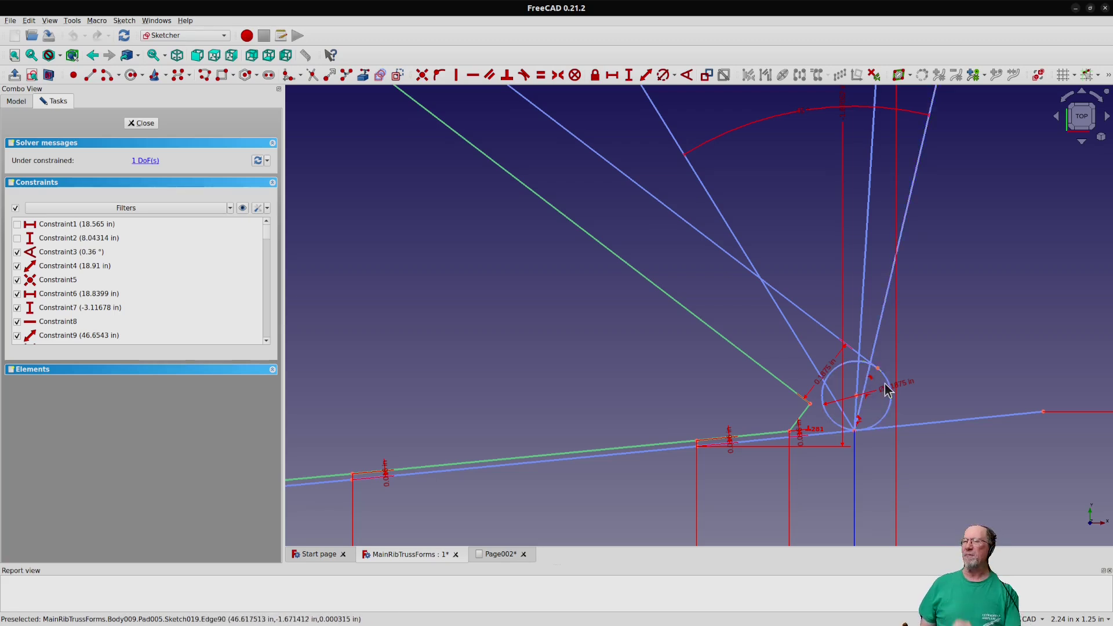
pyautogui.scroll(-1, 867, 395)
pyautogui.scroll(-2, 878, 392)
pyautogui.scroll(-1, 887, 390)
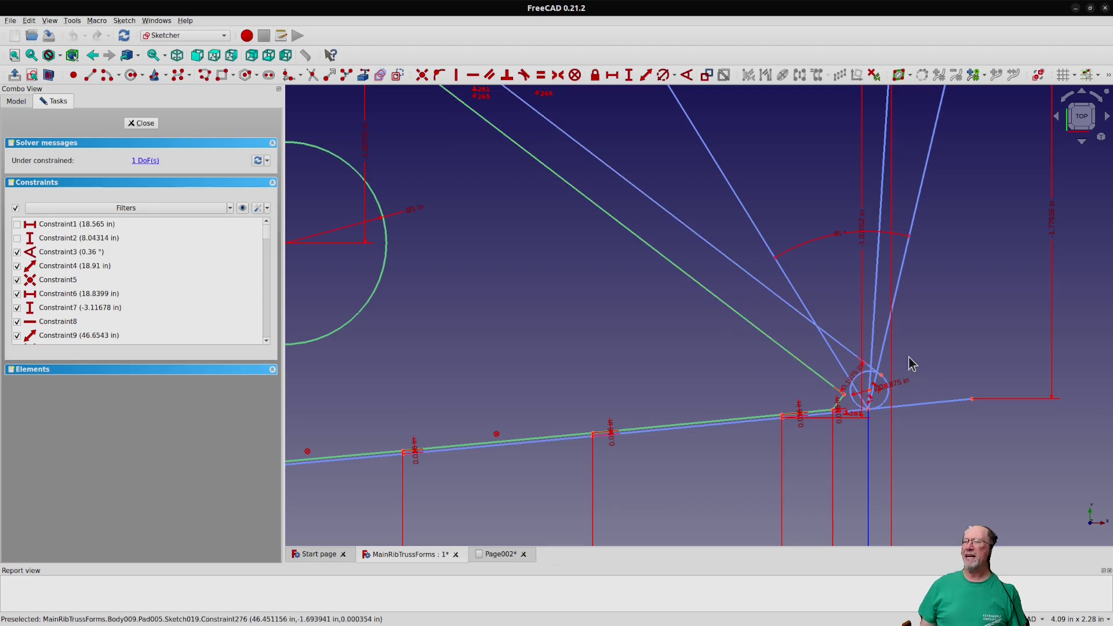
pyautogui.scroll(-1, 718, 259)
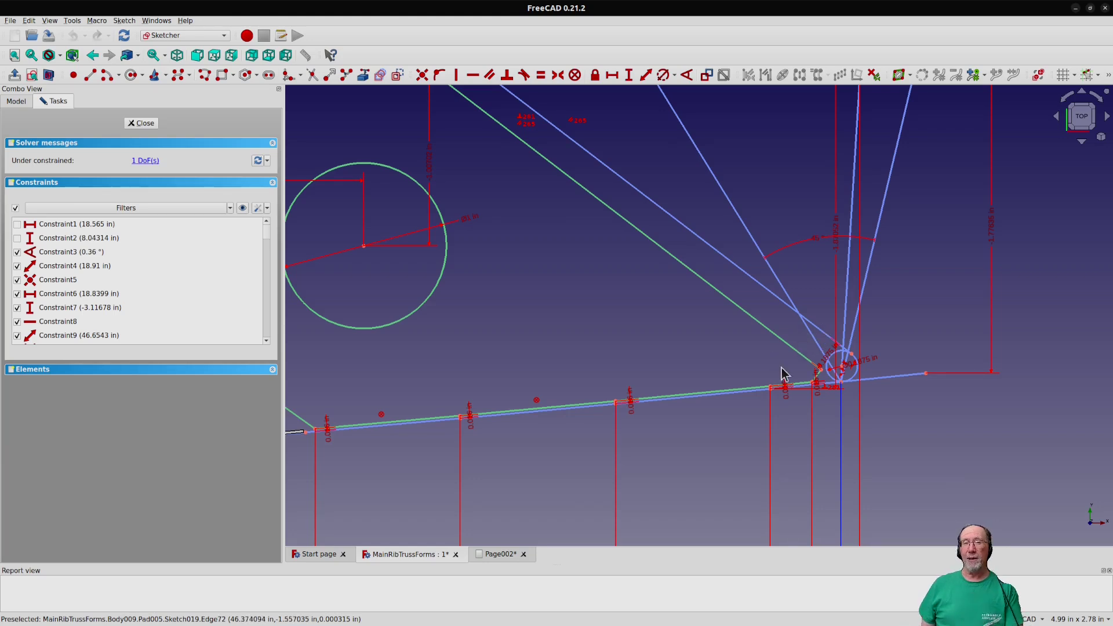
pyautogui.scroll(-3, 734, 387)
pyautogui.scroll(-2, 736, 387)
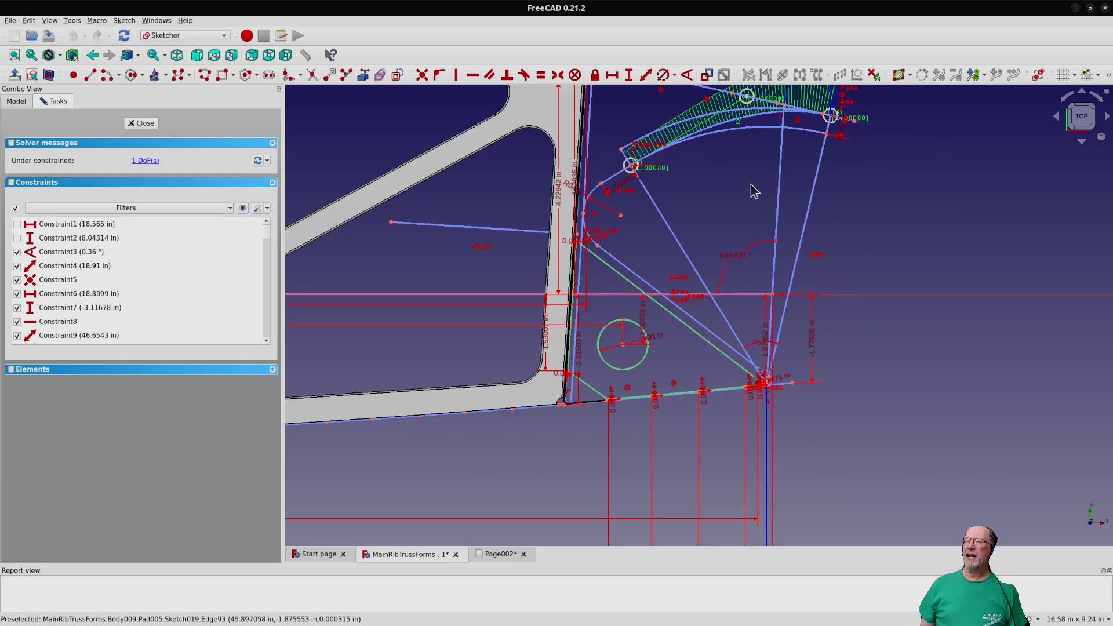
pyautogui.scroll(3, 762, 117)
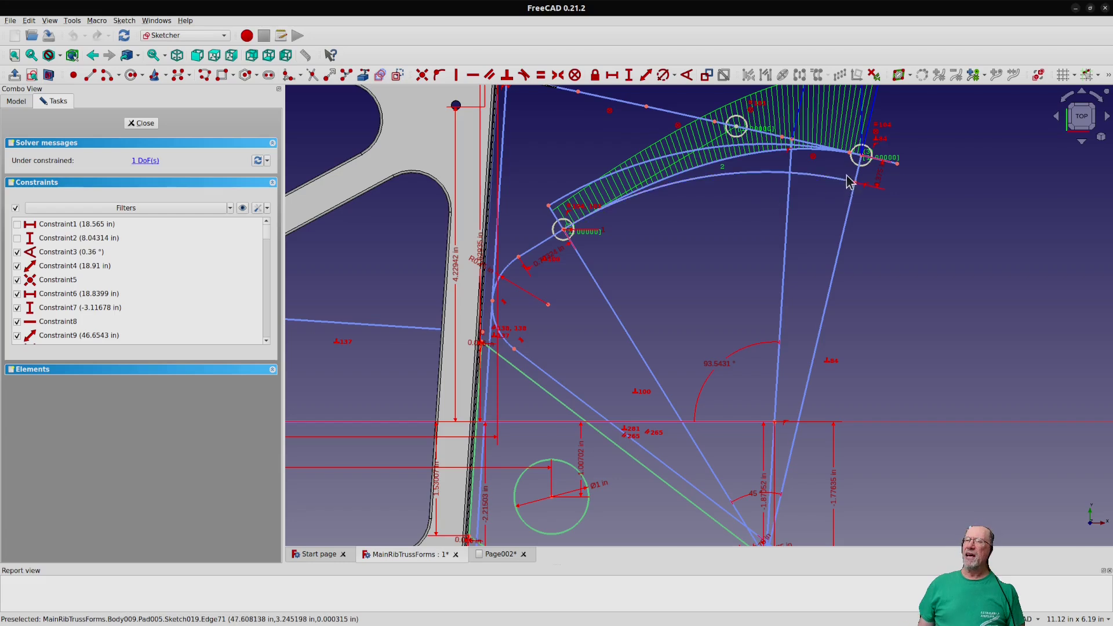
pyautogui.scroll(1, 847, 179)
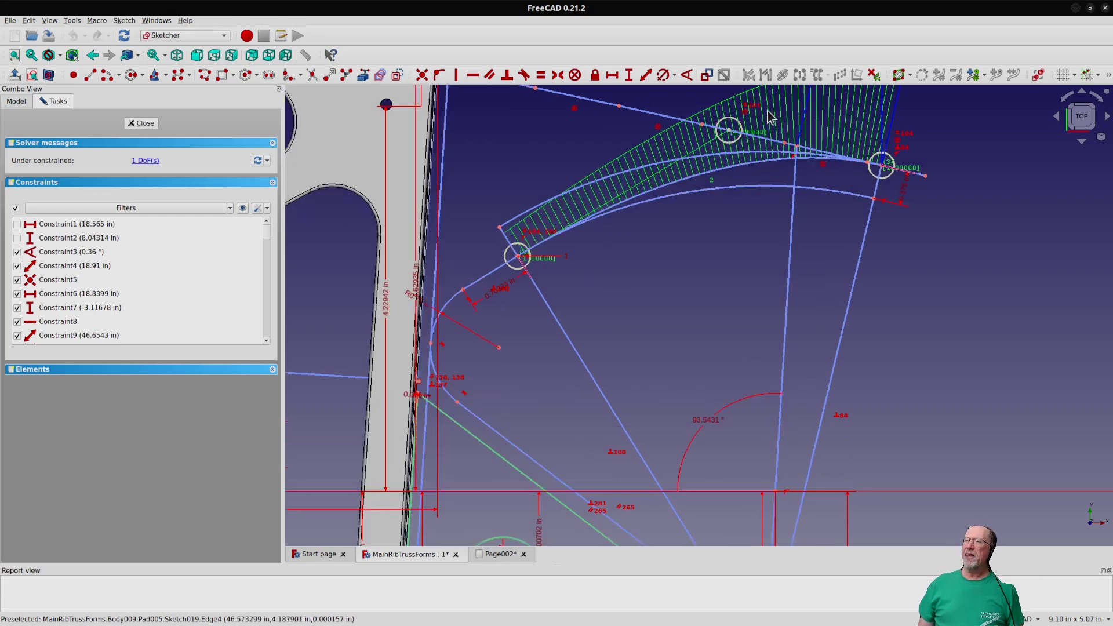
pyautogui.click(774, 169)
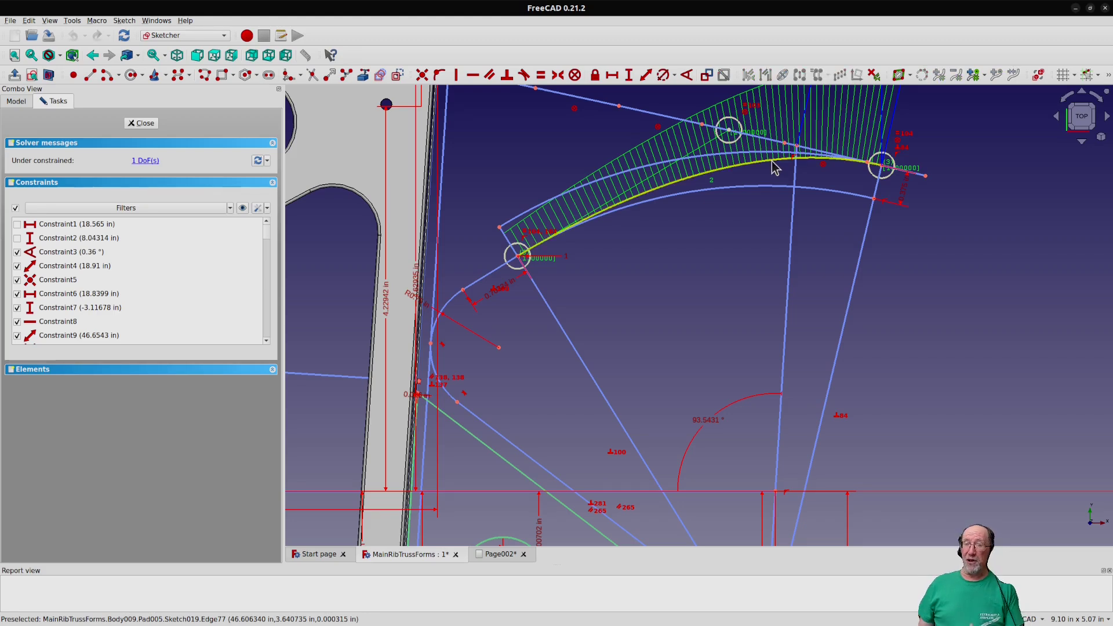
pyautogui.click(485, 285)
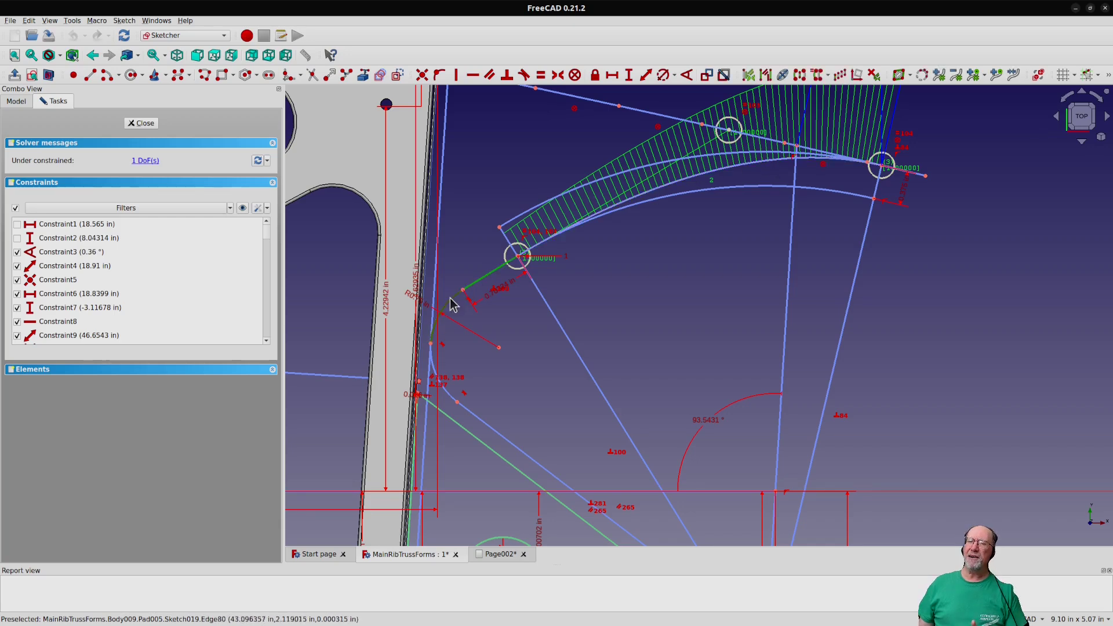
pyautogui.click(448, 314)
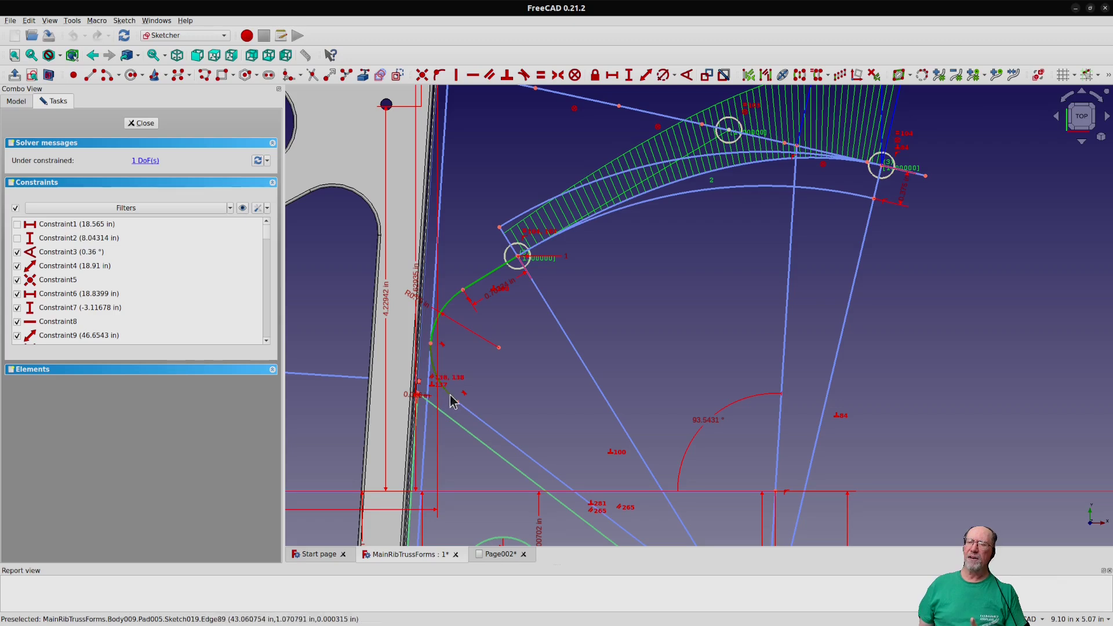
pyautogui.click(486, 426)
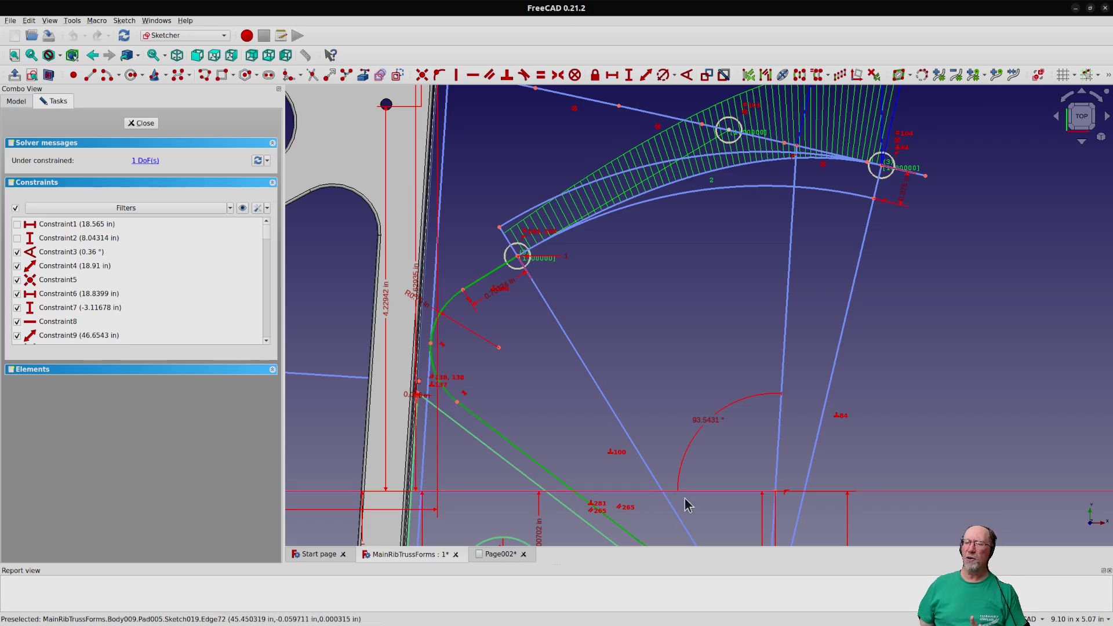
pyautogui.click(853, 313)
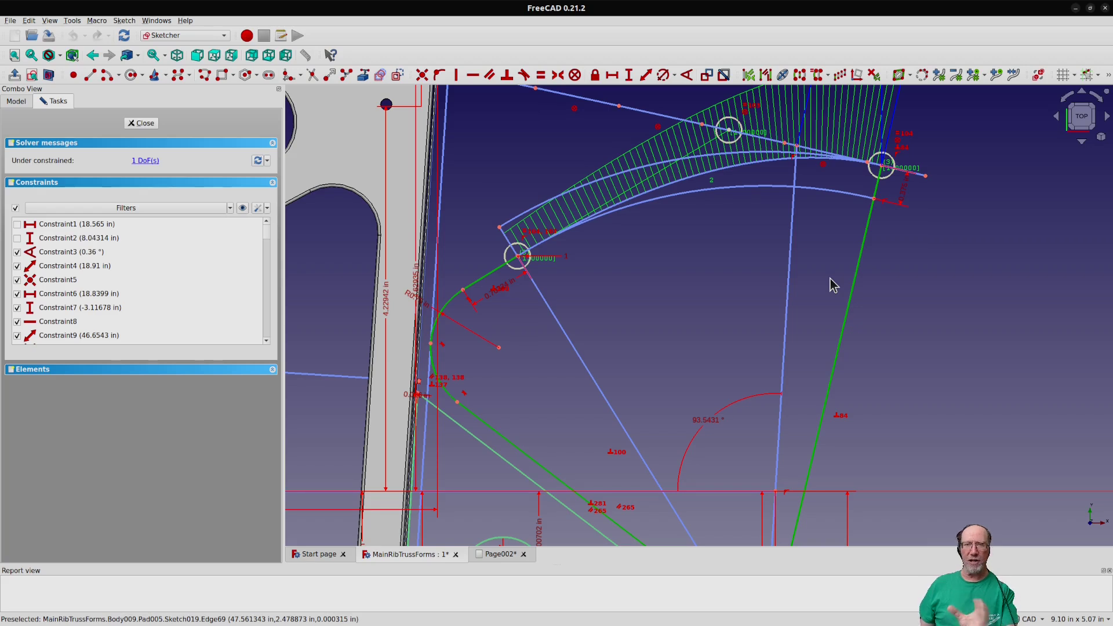
pyautogui.click(630, 236)
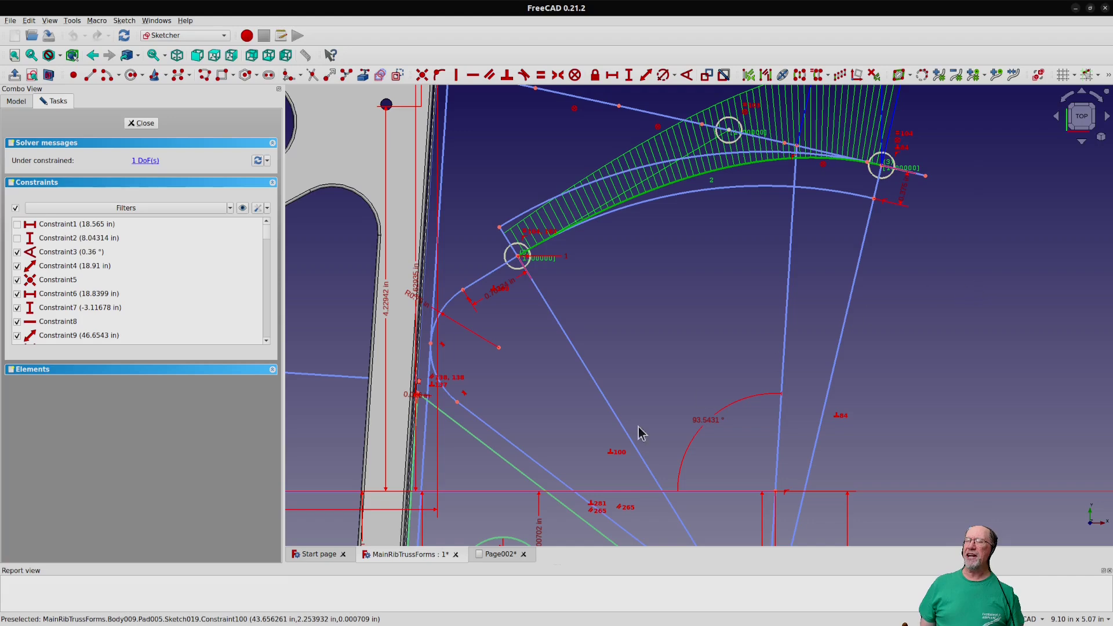
pyautogui.scroll(-1, 757, 355)
pyautogui.scroll(-1, 839, 238)
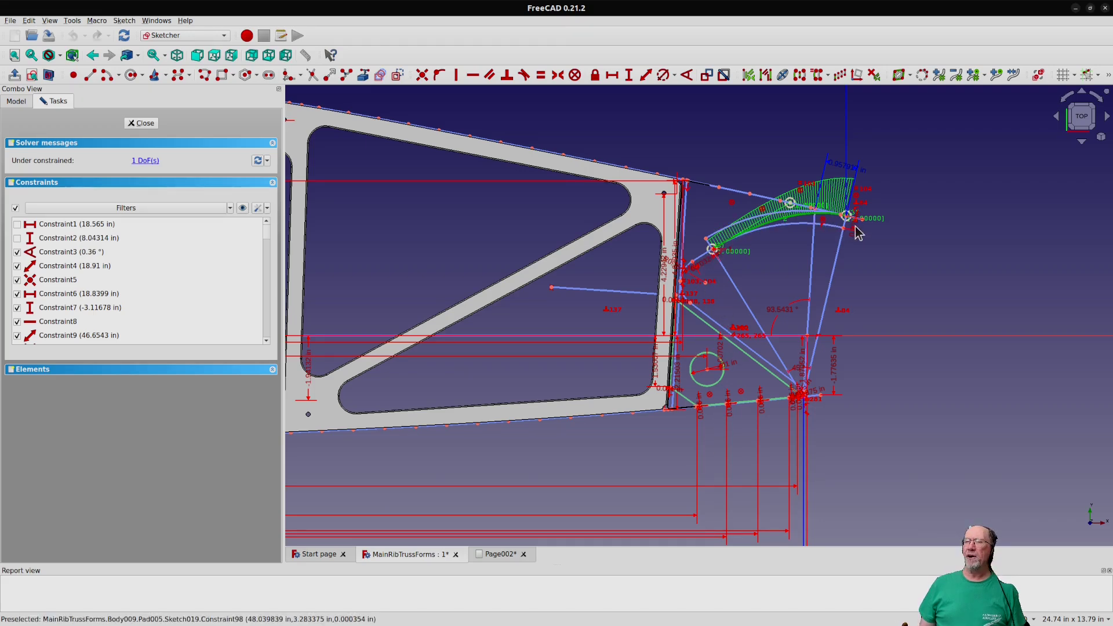
pyautogui.scroll(2, 856, 232)
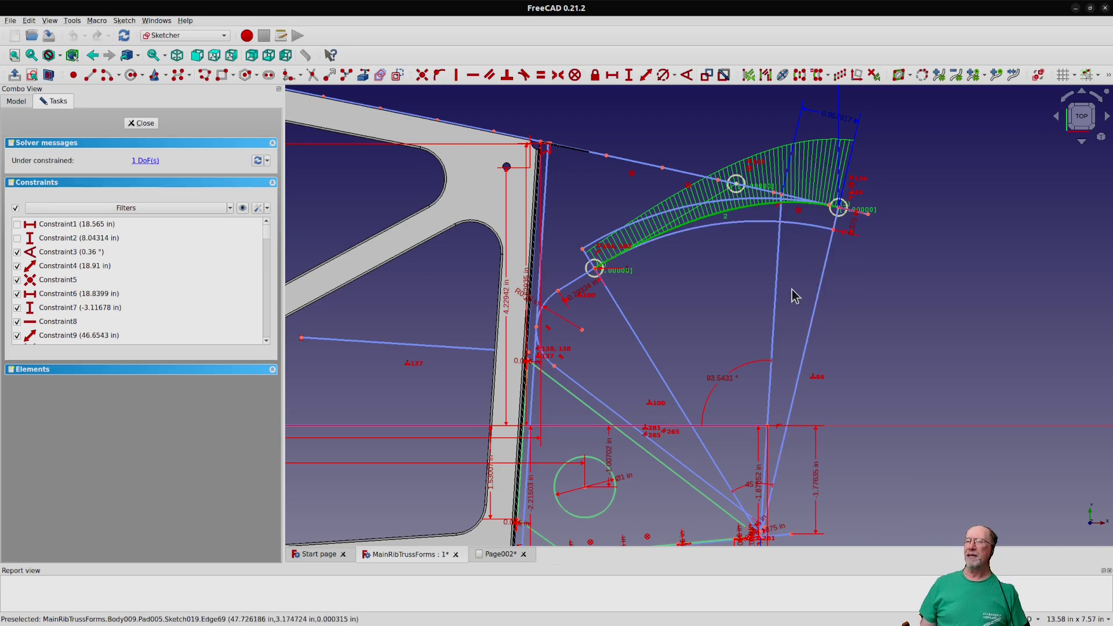
pyautogui.scroll(2, 793, 294)
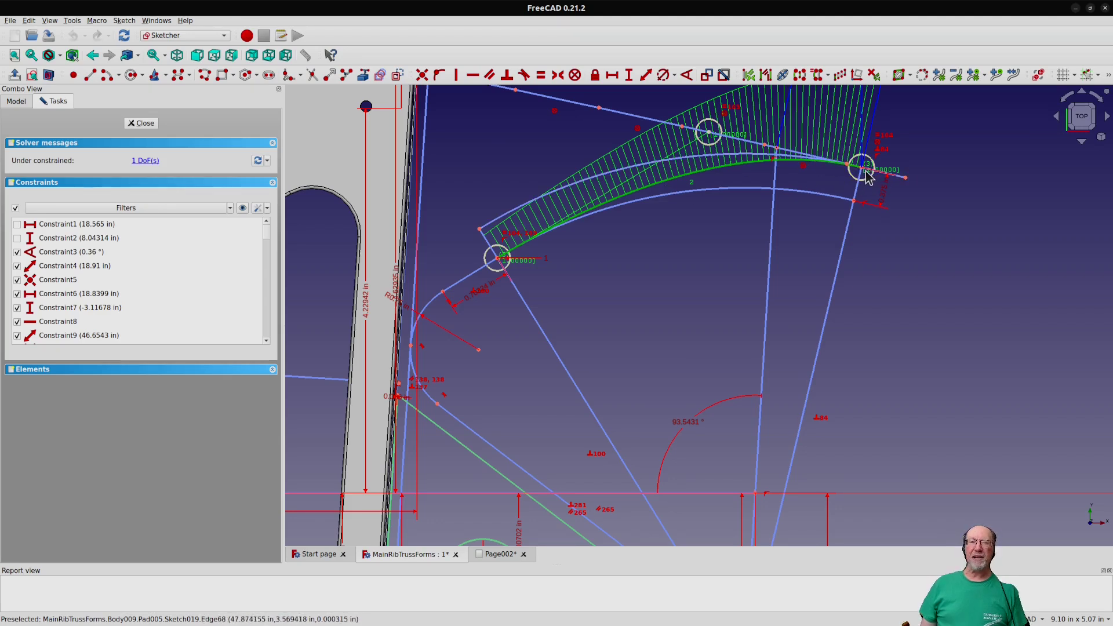
pyautogui.scroll(-3, 866, 177)
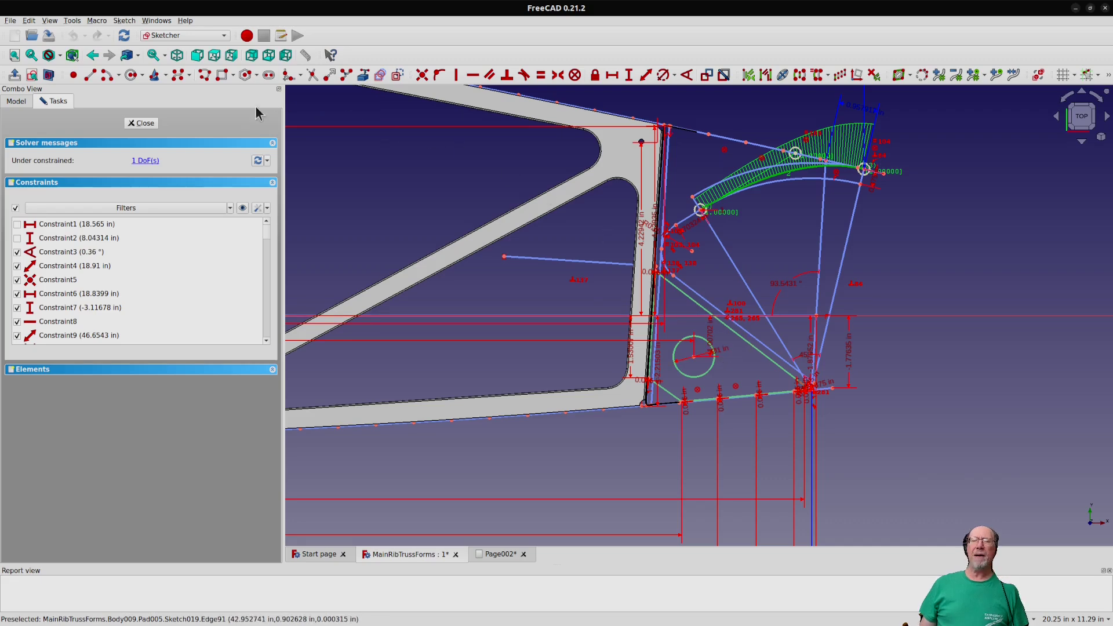
# - Leave sketch editing and make the Rear Spar Aft Lower Suppoert Form visible
pyautogui.click(144, 123)
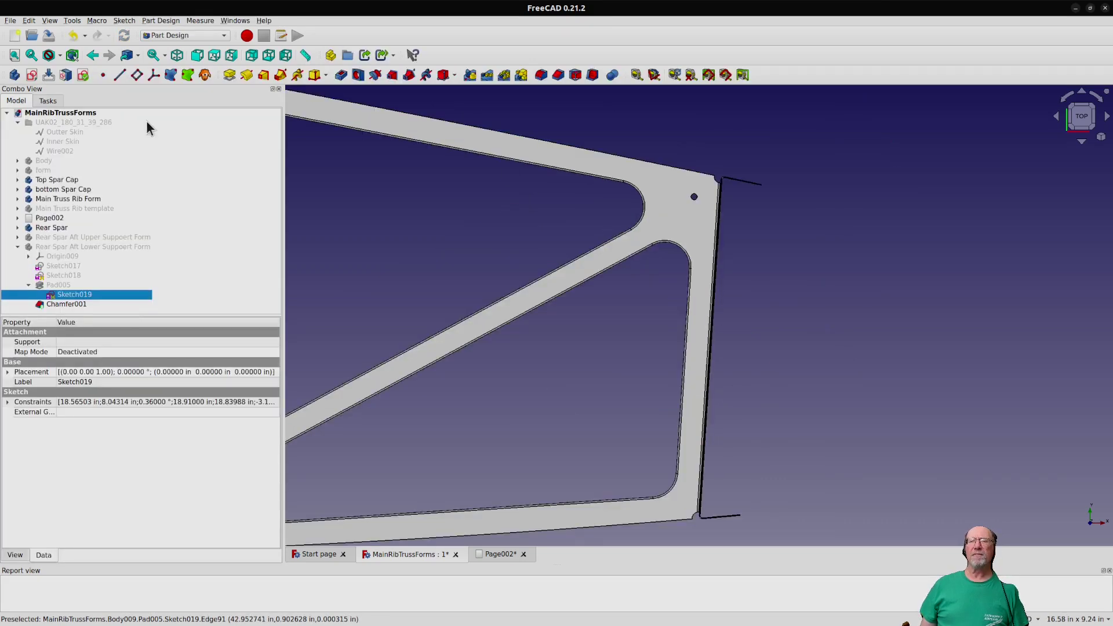
pyautogui.click(75, 247)
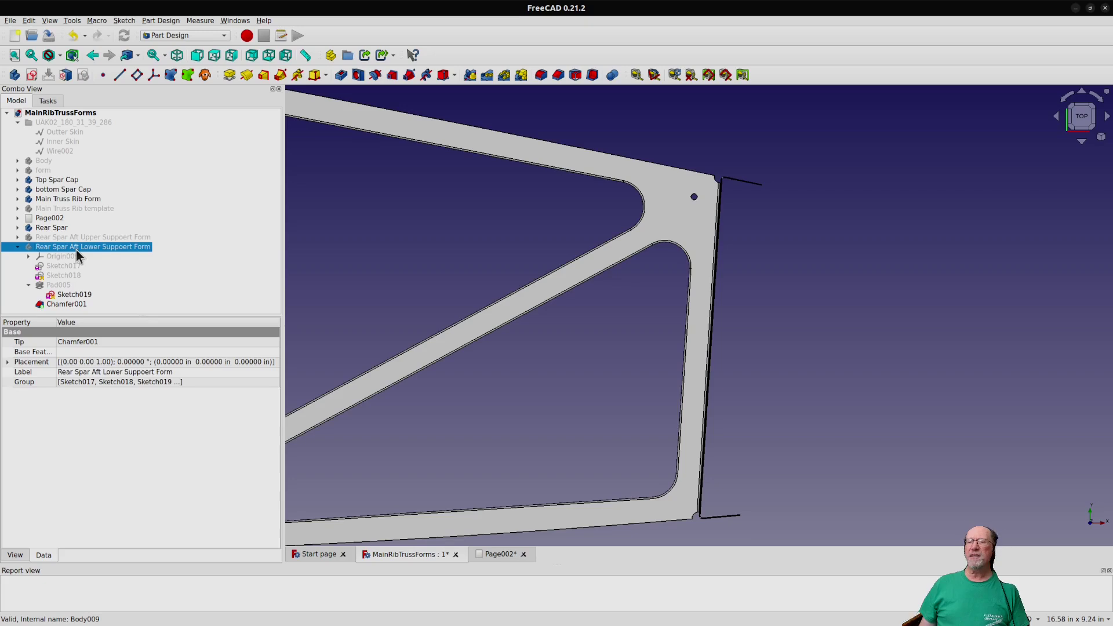
pyautogui.press('space')
pyautogui.click(823, 375)
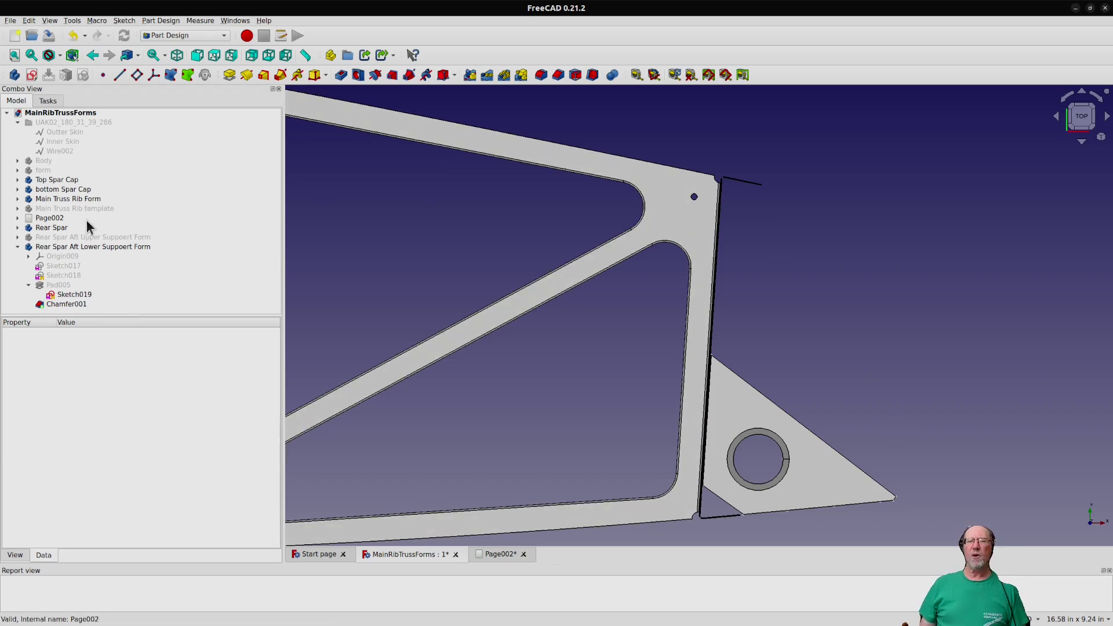
# - Make the Rear Spar Aft Upper Suppoert Form visible, then bring up the Page002 sheet
pyautogui.click(81, 236)
pyautogui.press('space')
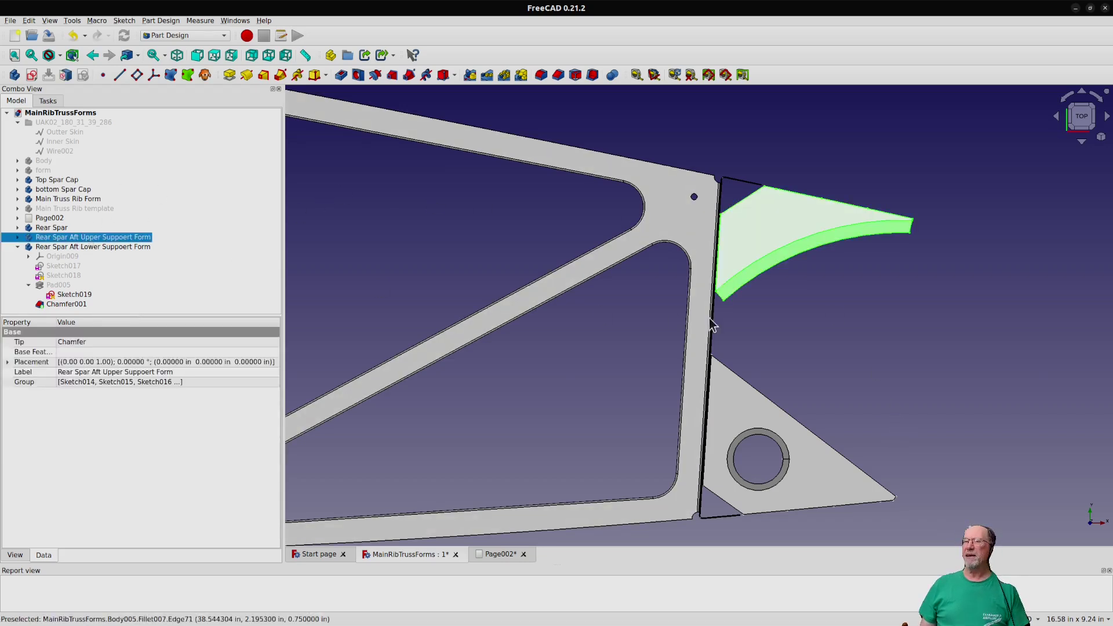
pyautogui.click(850, 352)
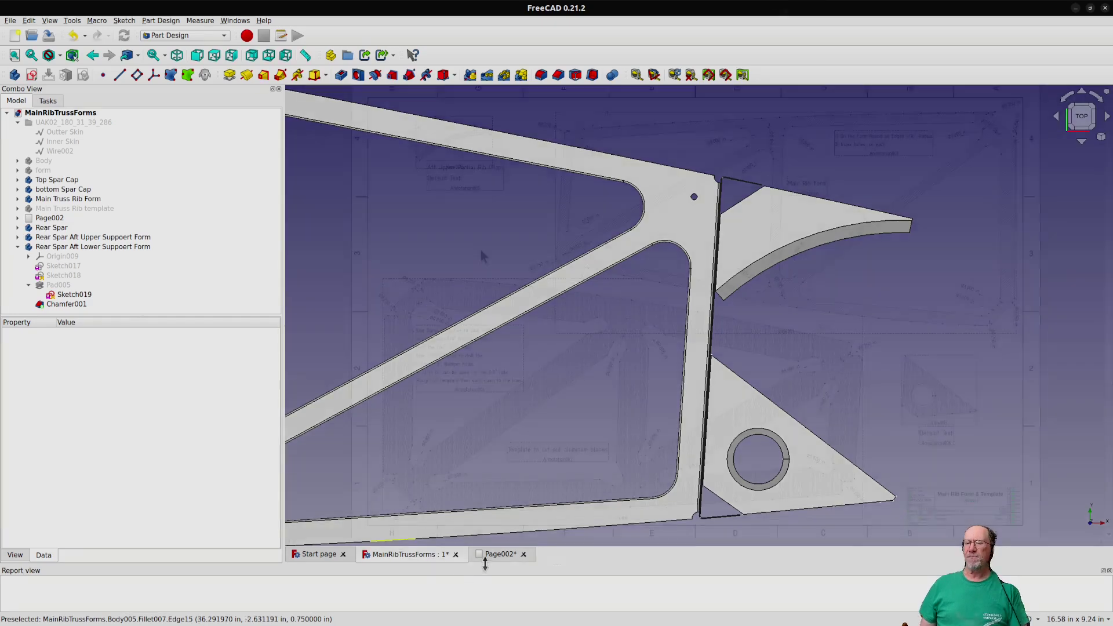
pyautogui.click(499, 554)
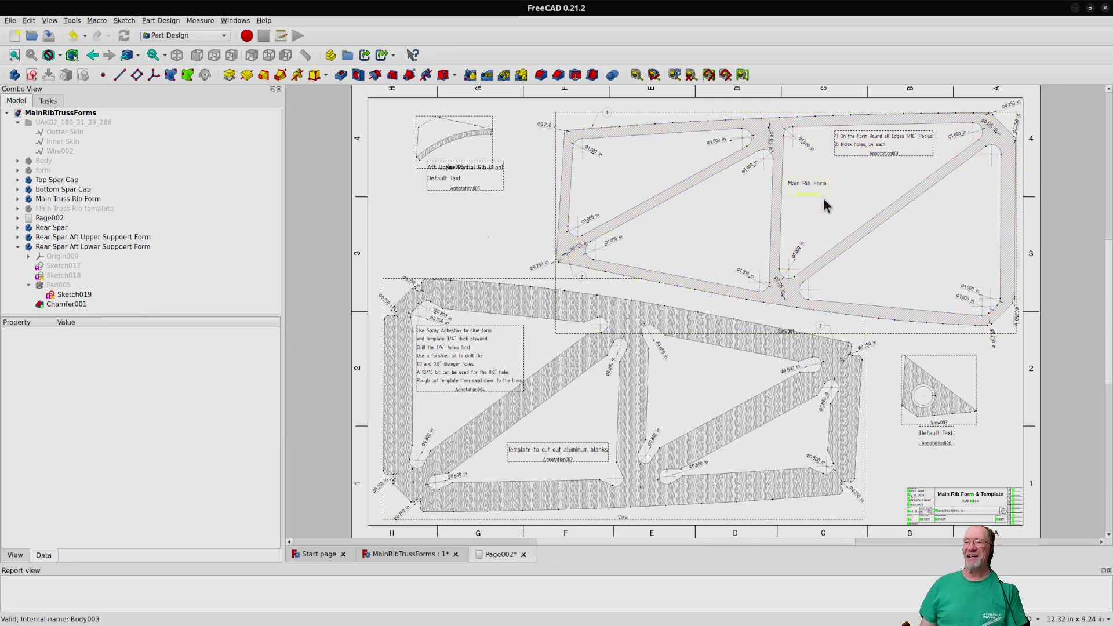
# - Select the triangular opening in the rib form view, then clear the selection
pyautogui.click(796, 223)
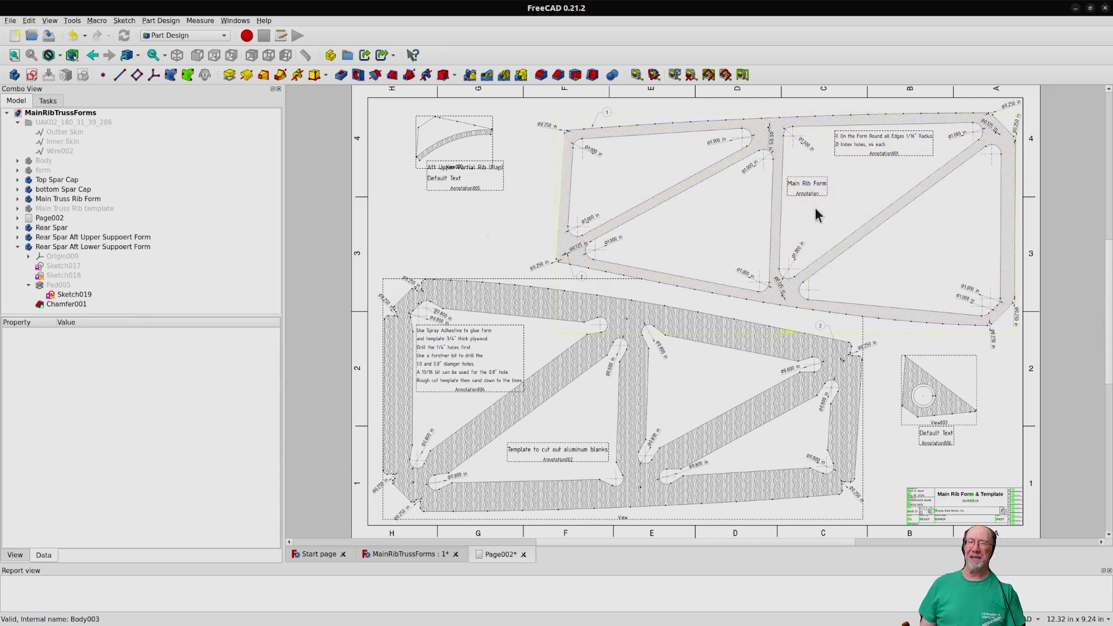
pyautogui.click(546, 211)
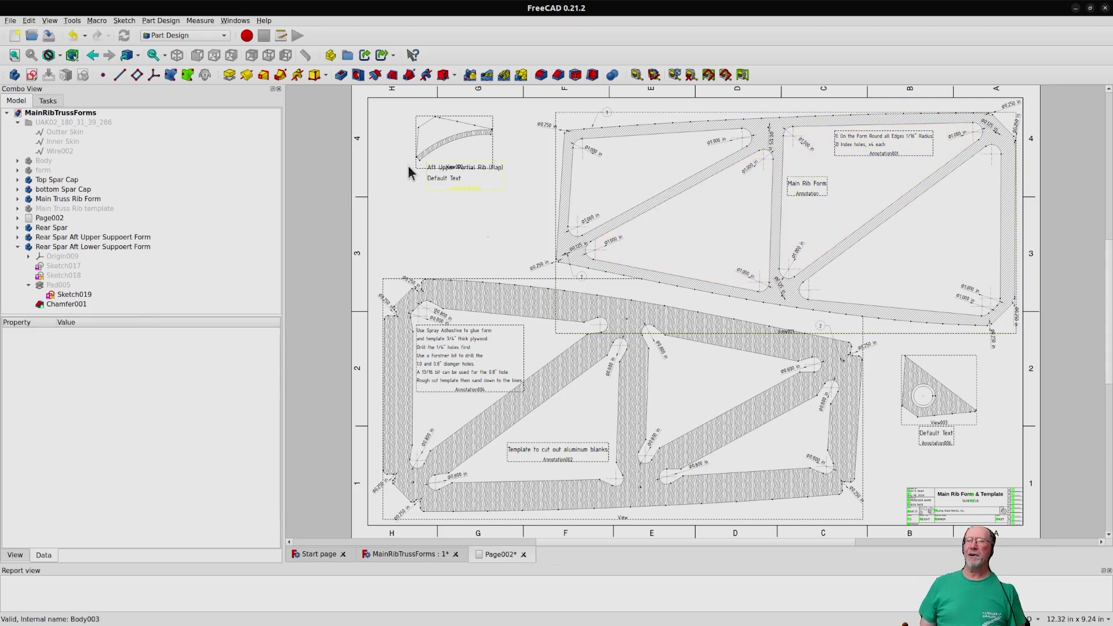